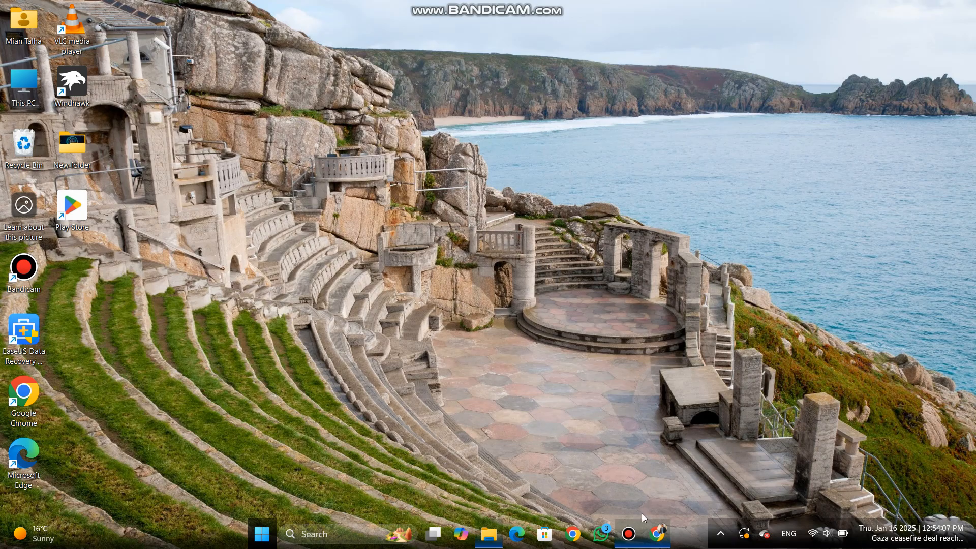
Switch to Google Chrome and search Google for "office deployment tool"
{"action": "left_click", "coordinate": [657, 534]}
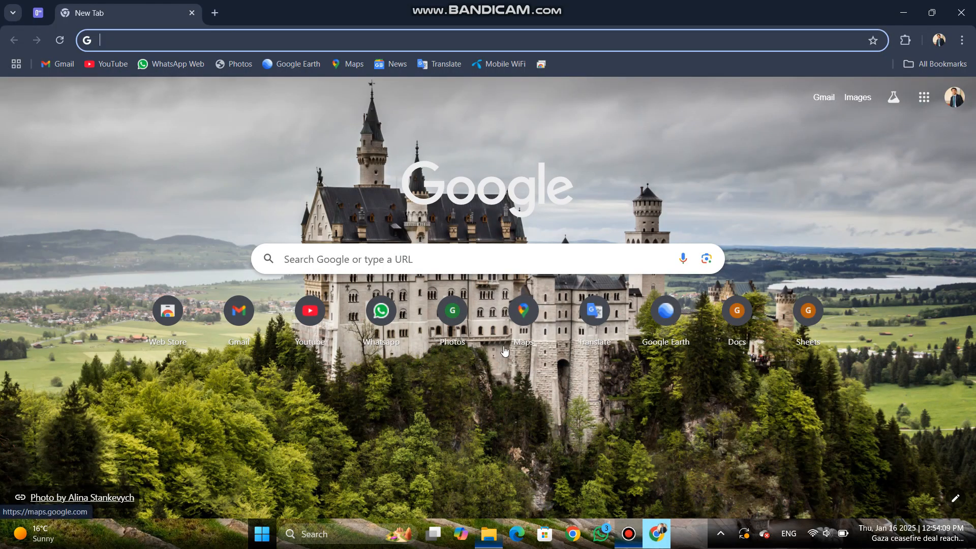
{"action": "left_click", "coordinate": [496, 264]}
{"action": "type", "text": "office"}
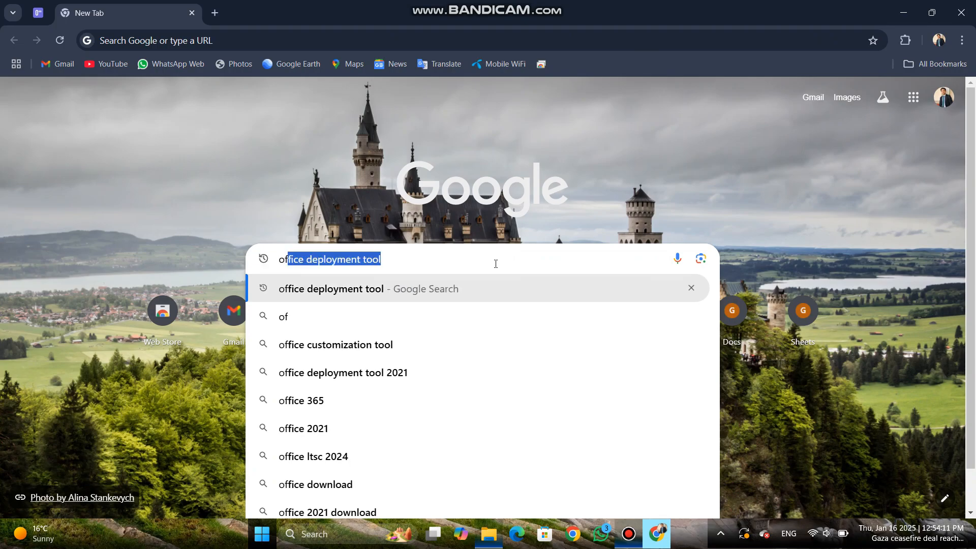
{"action": "type", "text": " de"}
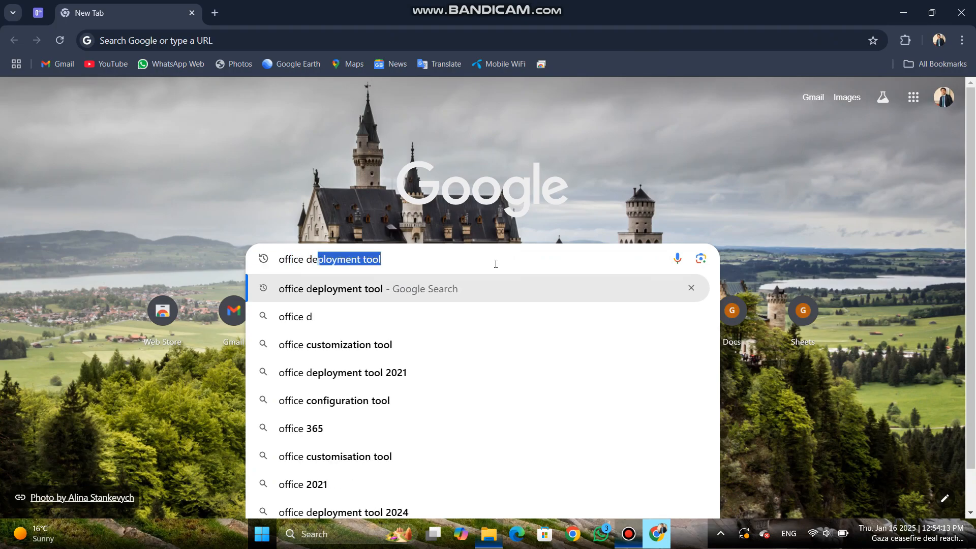
{"action": "type", "text": "ploym"}
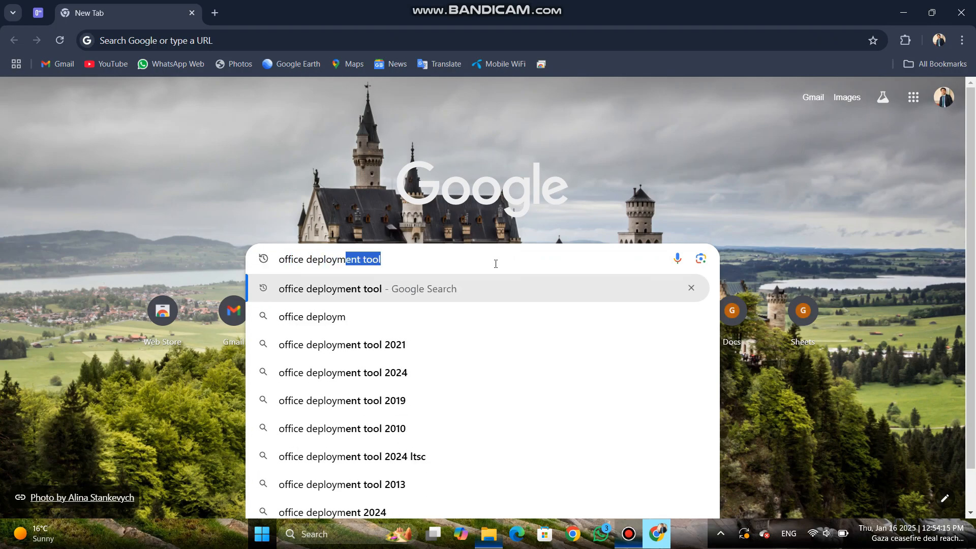
{"action": "type", "text": "ent tool"}
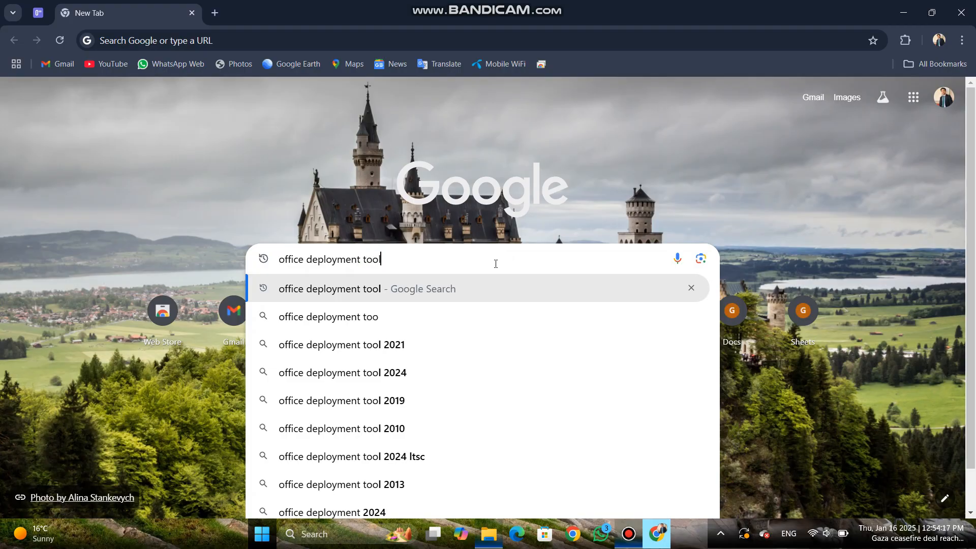
{"action": "key", "text": "Return"}
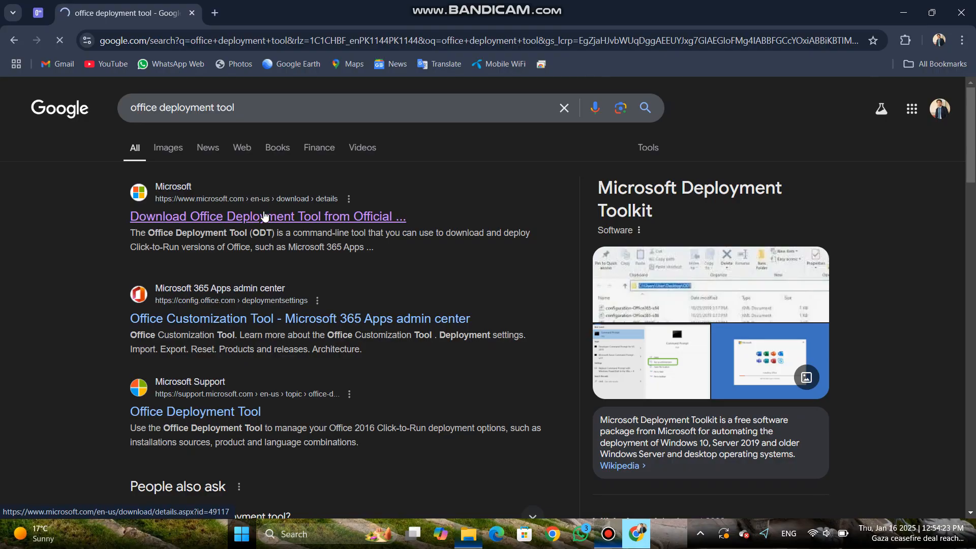
Download the English Office Deployment Tool from Microsoft's official download page and check for the file in the Downloads folder
{"action": "left_click", "coordinate": [264, 215]}
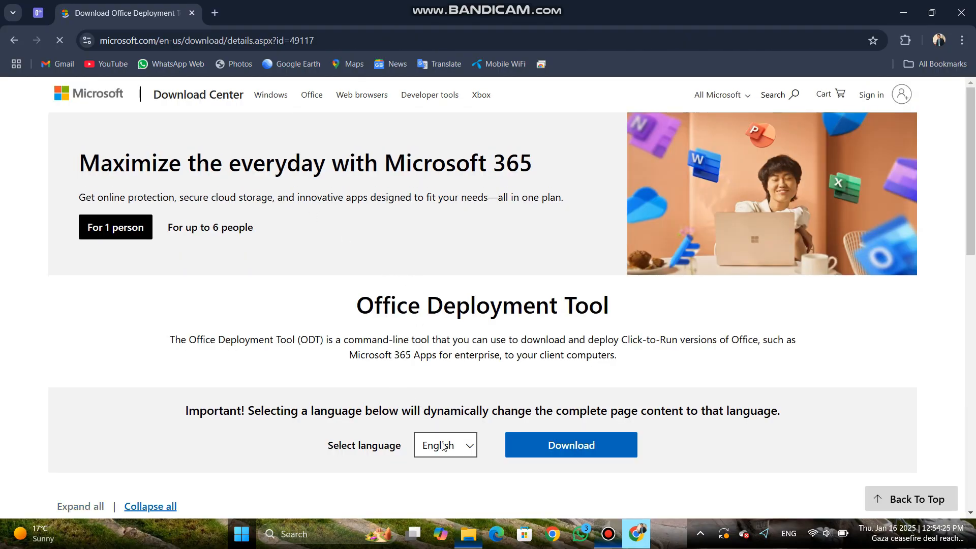
{"action": "left_click", "coordinate": [468, 447]}
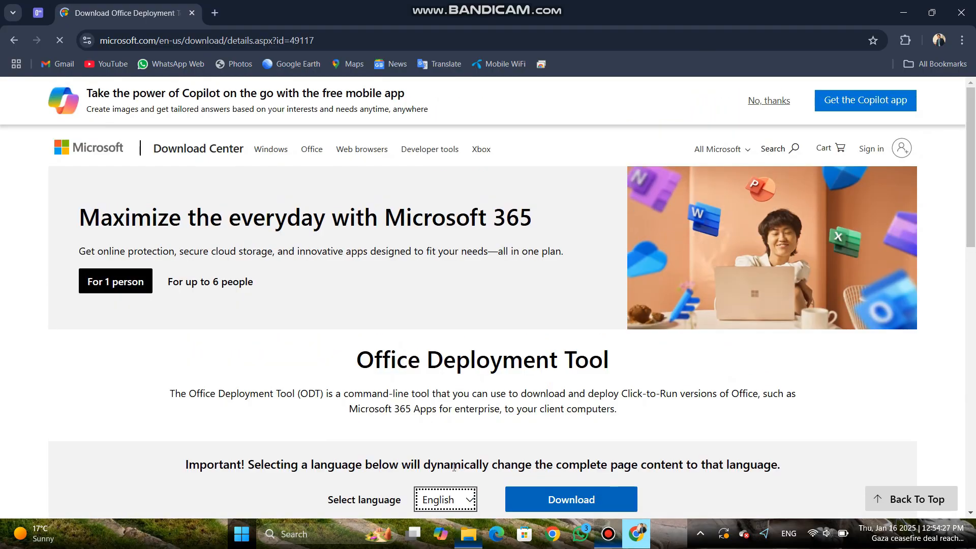
{"action": "left_click", "coordinate": [568, 500]}
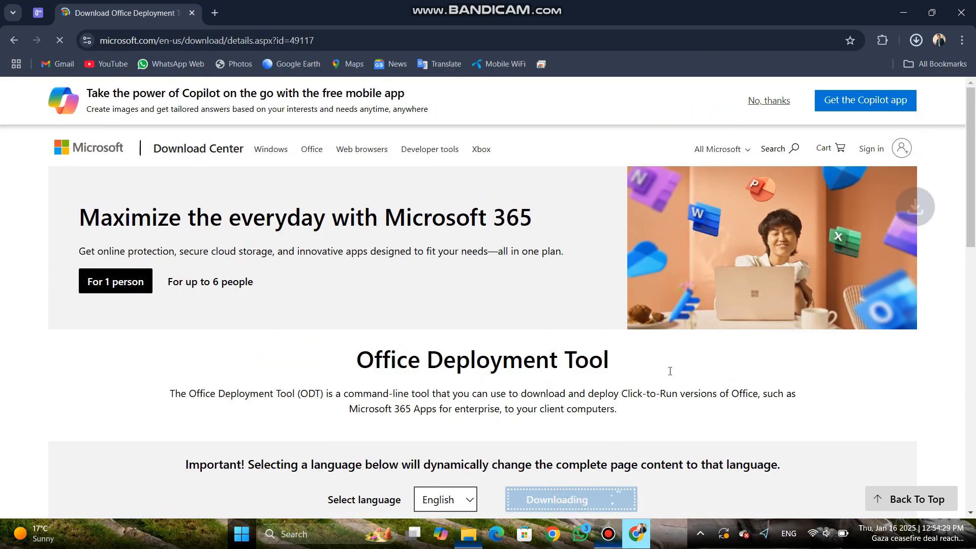
{"action": "left_click", "coordinate": [917, 44]}
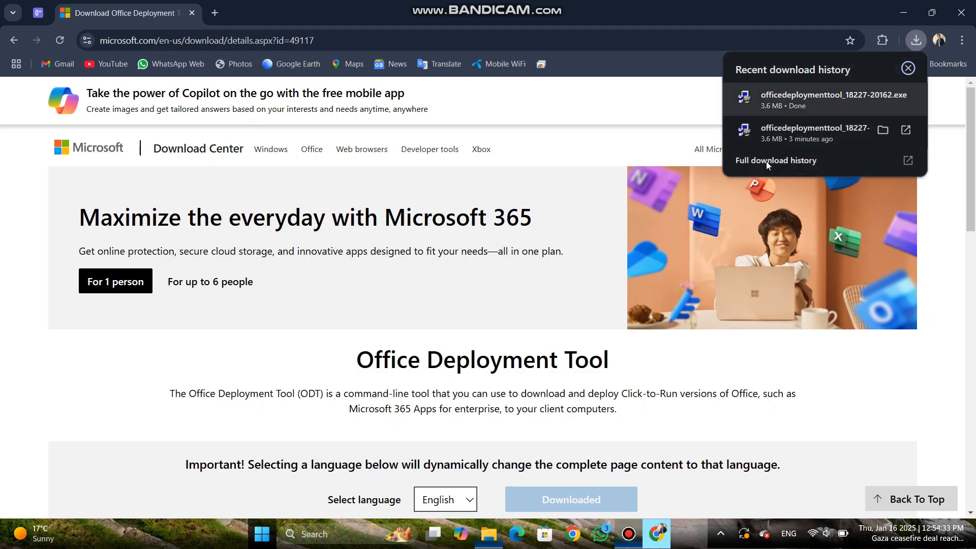
{"action": "left_click", "coordinate": [488, 533]}
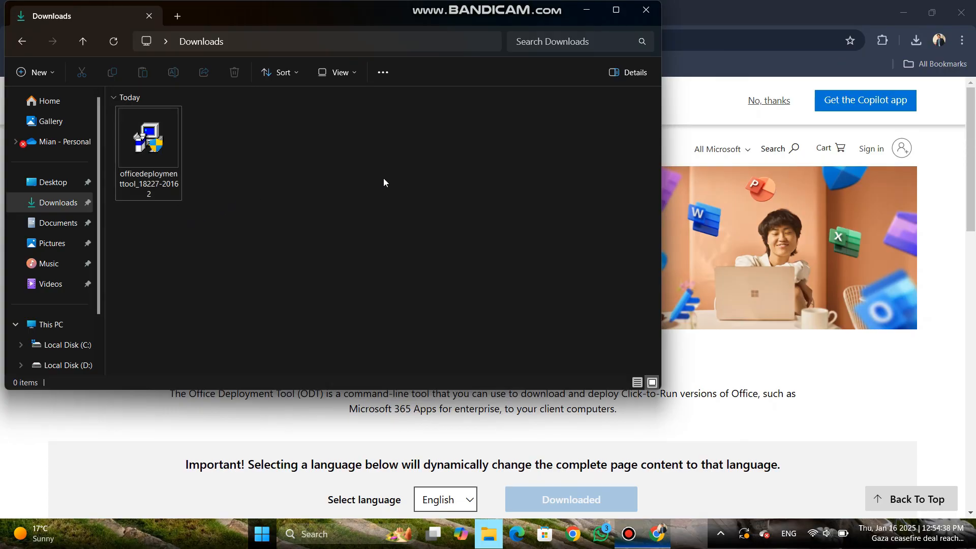
{"action": "left_click", "coordinate": [746, 14]}
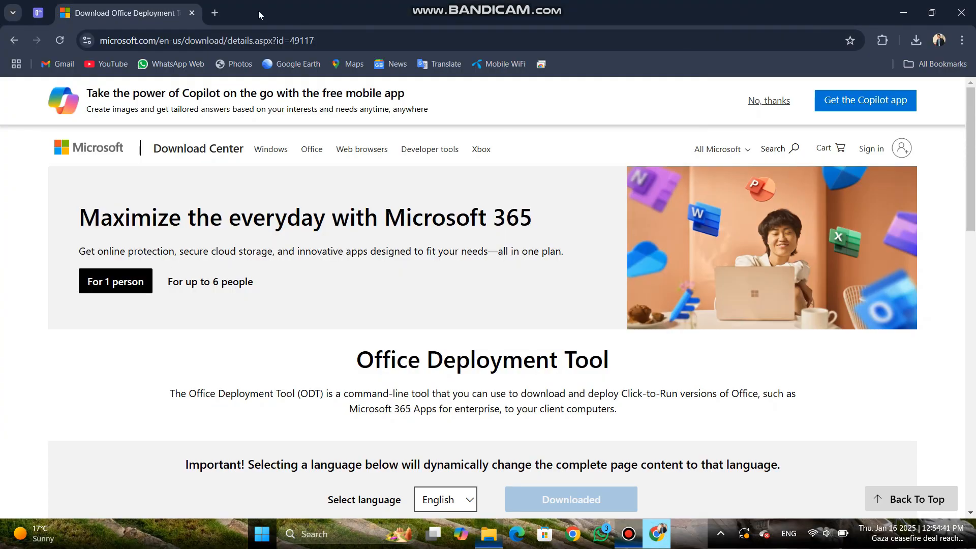
Search for "office customization tool" in a new browser tab and open the Microsoft 365 Apps admin center result
{"action": "left_click", "coordinate": [216, 15]}
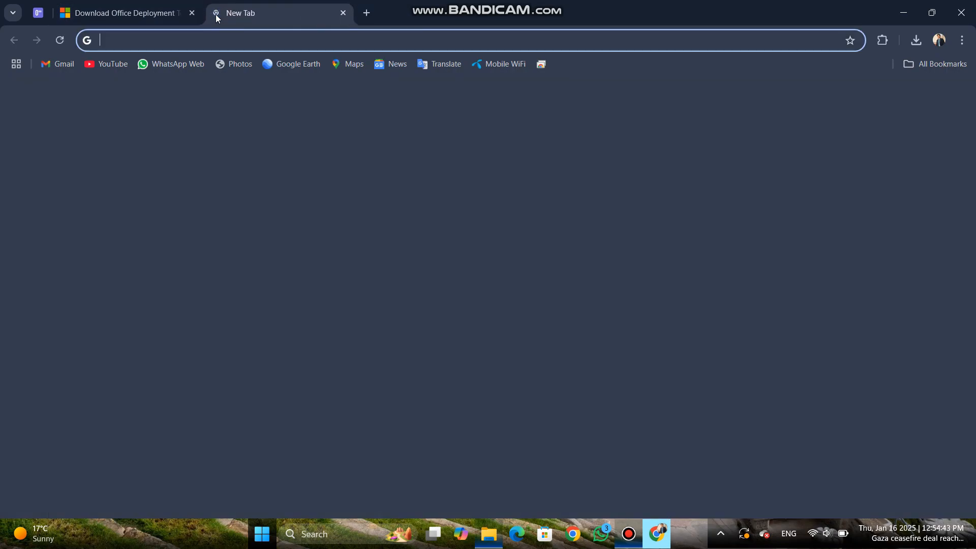
{"action": "left_click", "coordinate": [232, 40]}
{"action": "type", "text": "o"}
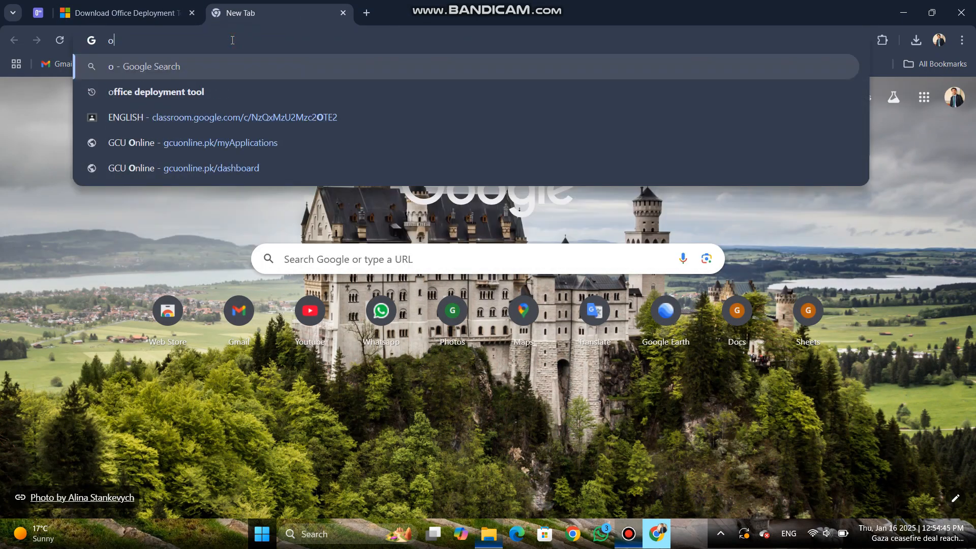
{"action": "type", "text": "ffice cusm"}
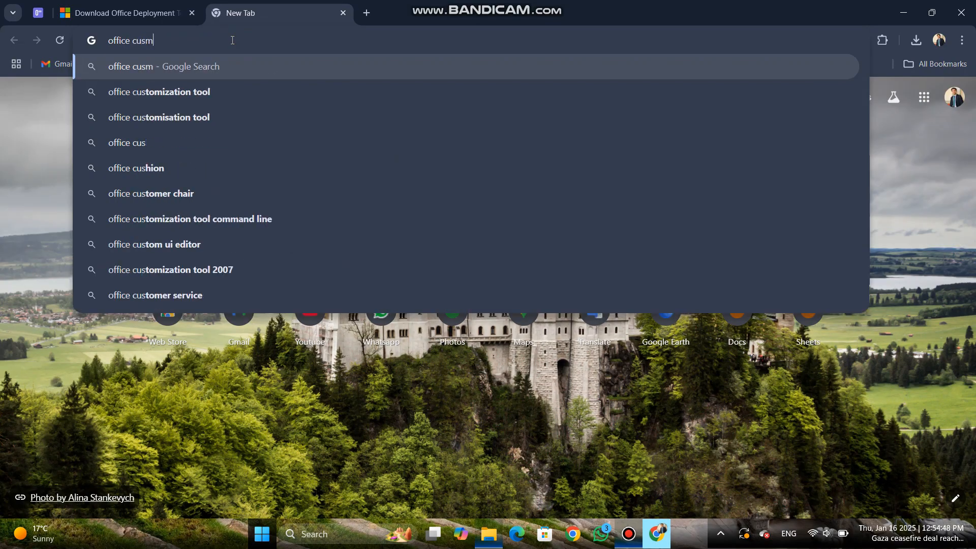
{"action": "key", "text": "BackSpace"}
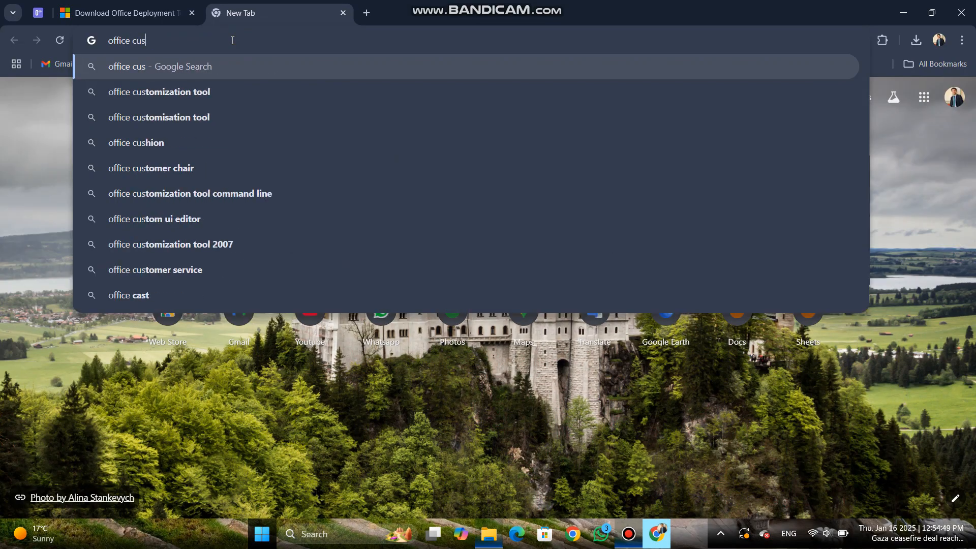
{"action": "type", "text": "tomizat"}
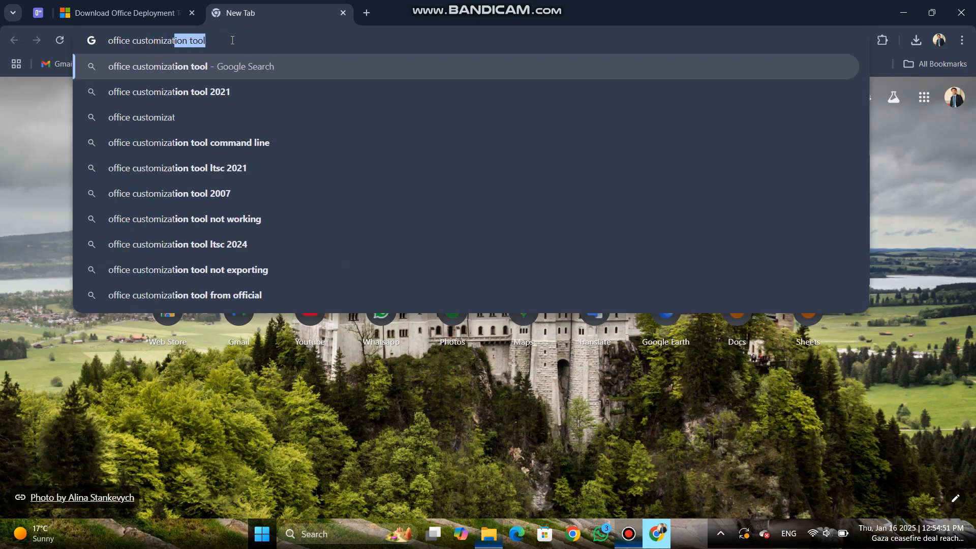
{"action": "type", "text": "ion tool"}
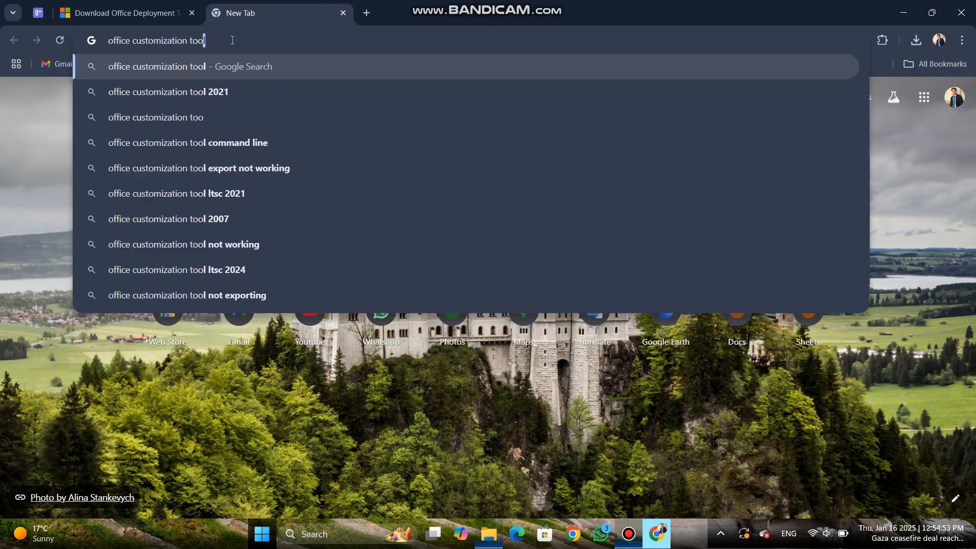
{"action": "left_click", "coordinate": [176, 68]}
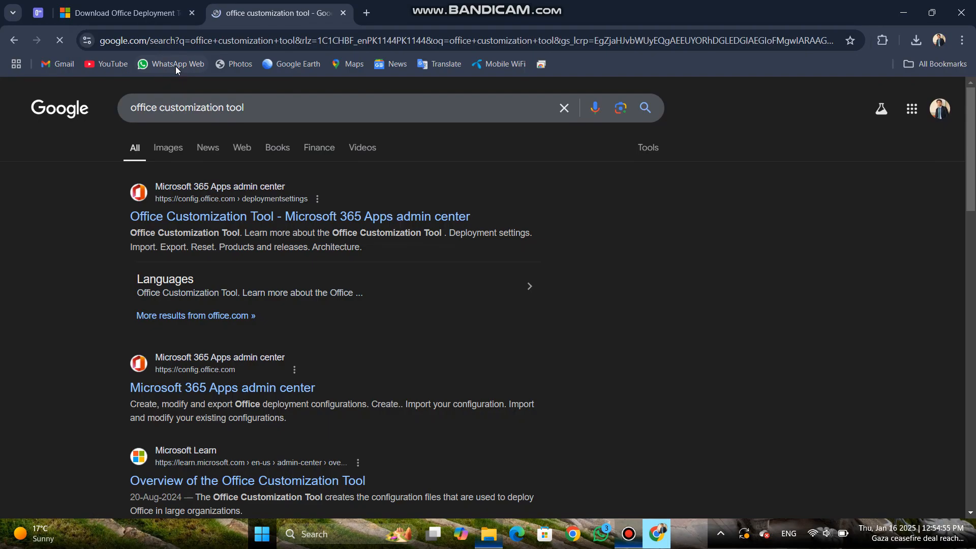
{"action": "left_click", "coordinate": [250, 217]}
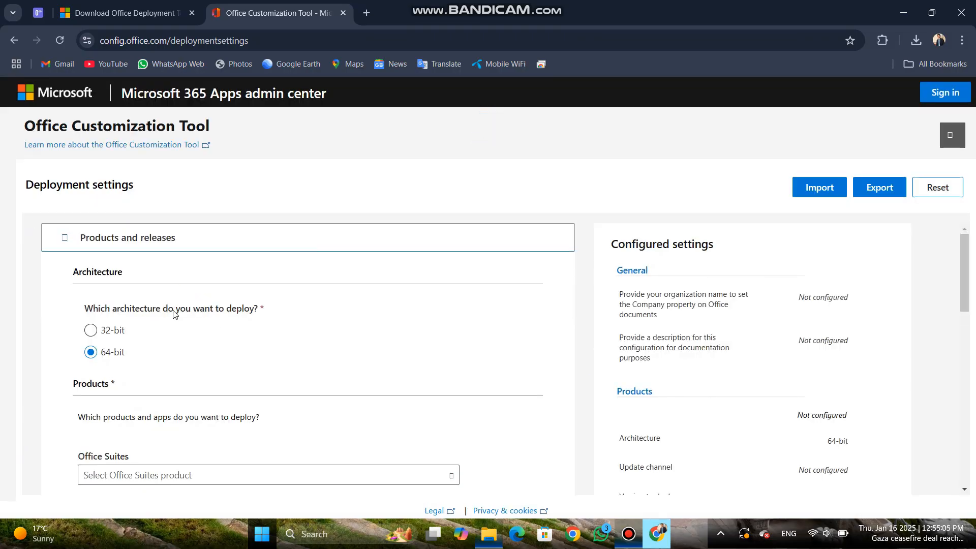
Choose Office LTSC Professional Plus 2024 - Volume License as the Office suite to deploy
{"action": "scroll", "coordinate": [213, 403], "scroll_direction": "down", "scroll_amount": 2}
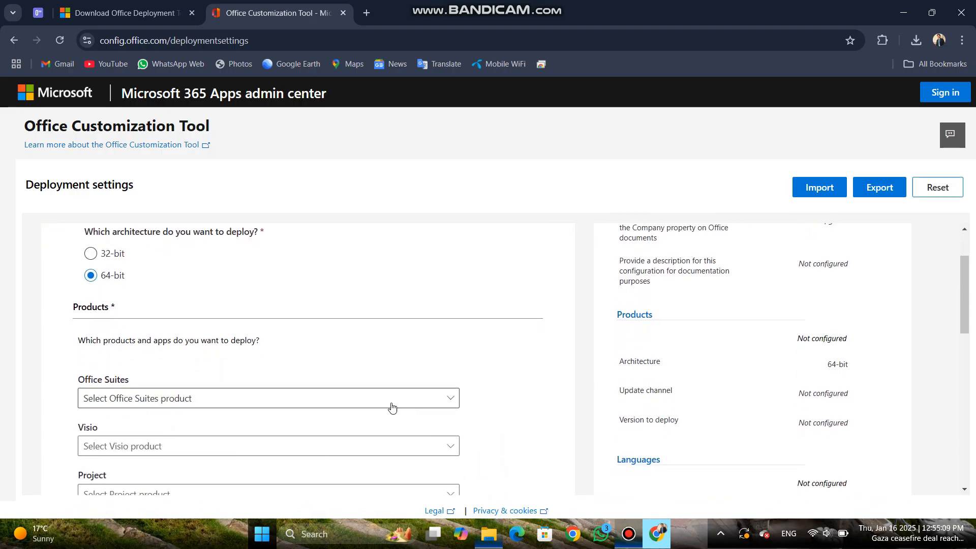
{"action": "left_click", "coordinate": [368, 406]}
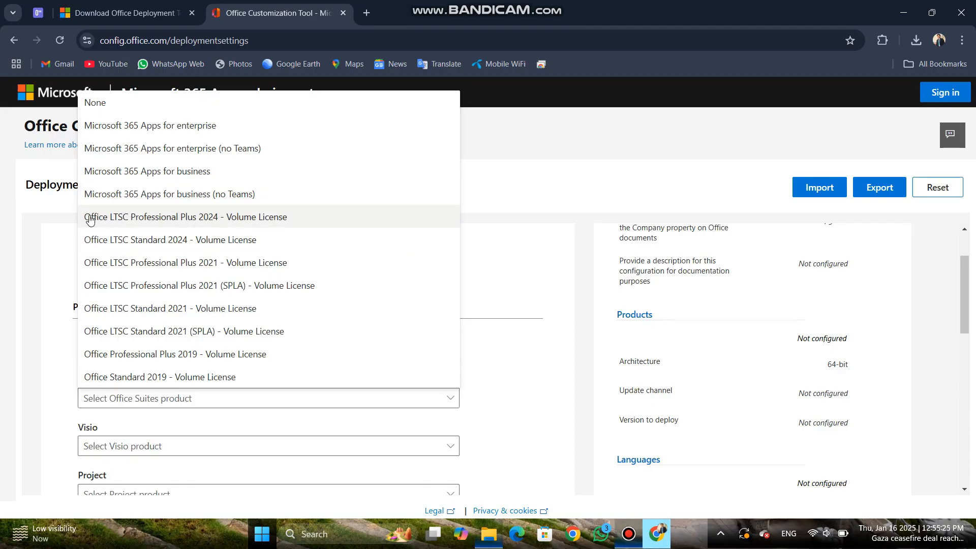
{"action": "left_click", "coordinate": [192, 218]}
Keep the default update channel, version and app selection, and continue to the Language settings
{"action": "scroll", "coordinate": [201, 412], "scroll_direction": "down", "scroll_amount": 3}
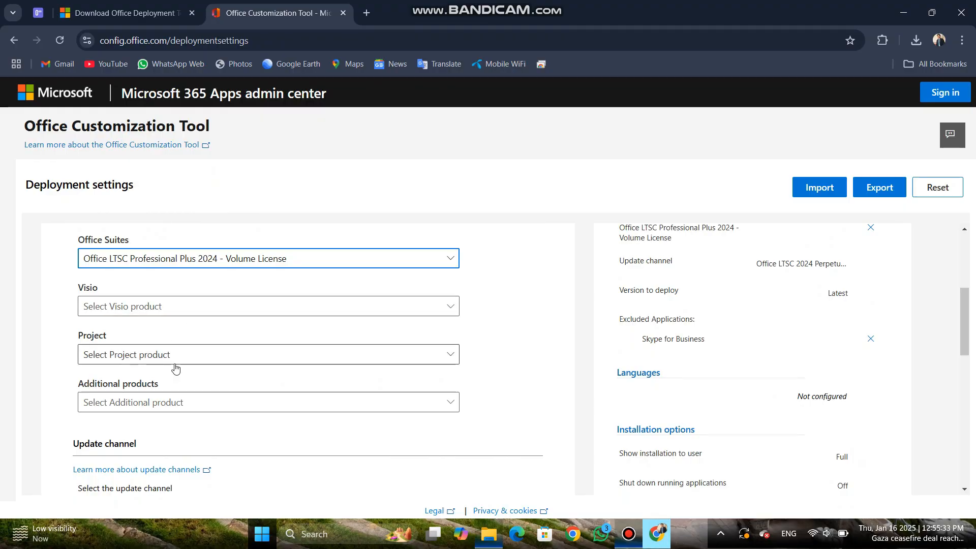
{"action": "scroll", "coordinate": [188, 430], "scroll_direction": "down", "scroll_amount": 3}
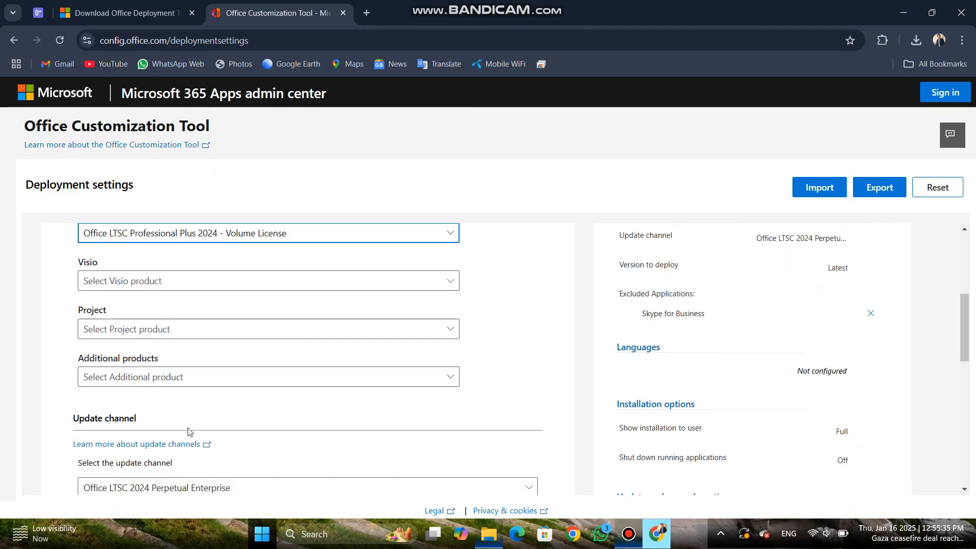
{"action": "scroll", "coordinate": [188, 431], "scroll_direction": "down", "scroll_amount": 3}
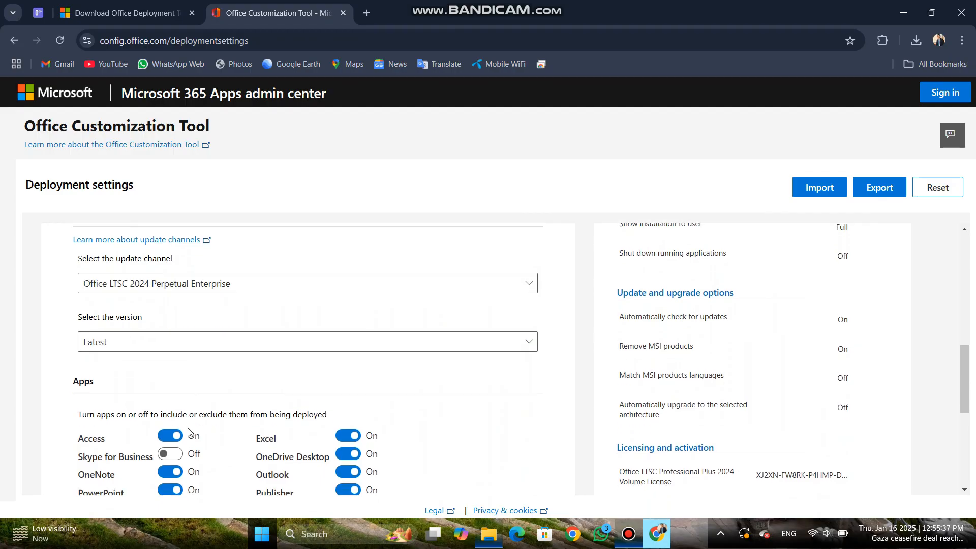
{"action": "scroll", "coordinate": [188, 431], "scroll_direction": "down", "scroll_amount": 1}
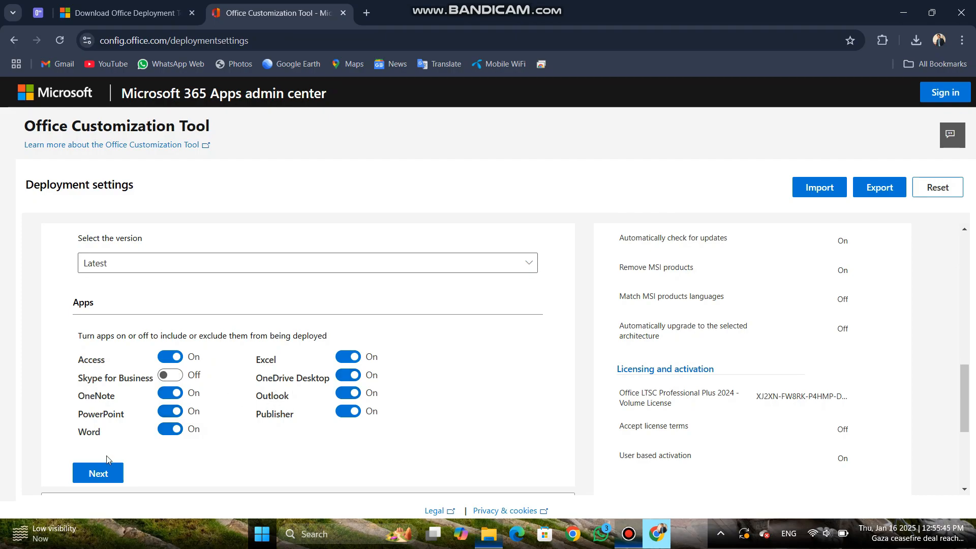
{"action": "left_click", "coordinate": [105, 475]}
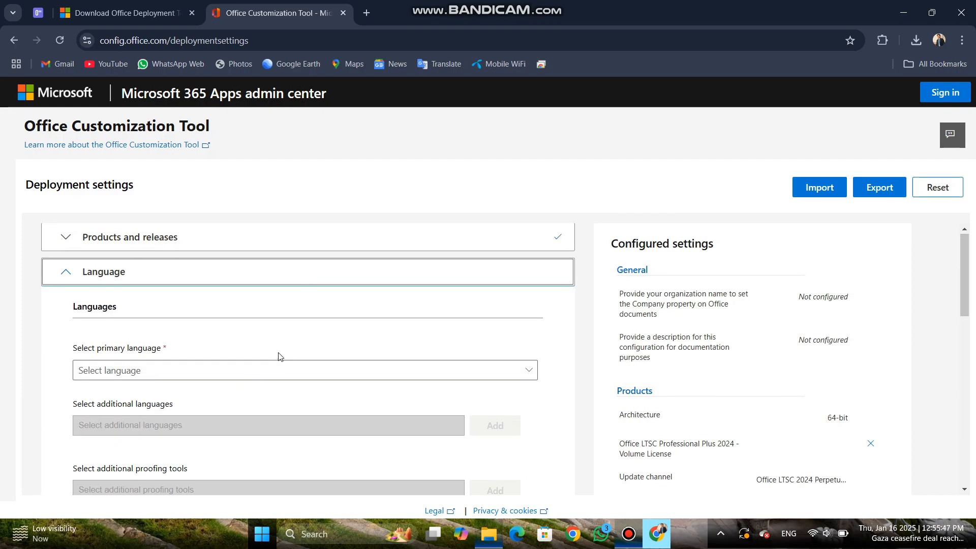
Set the primary language to English (United States) and continue to the Installation settings
{"action": "left_click", "coordinate": [283, 372]}
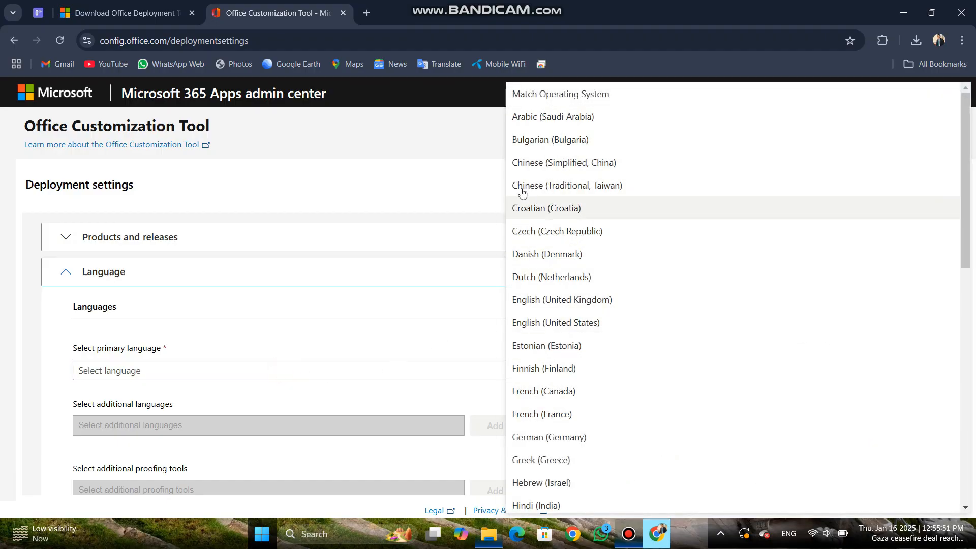
{"action": "left_click", "coordinate": [583, 328]}
{"action": "scroll", "coordinate": [347, 421], "scroll_direction": "down", "scroll_amount": 2}
{"action": "scroll", "coordinate": [346, 422], "scroll_direction": "down", "scroll_amount": 2}
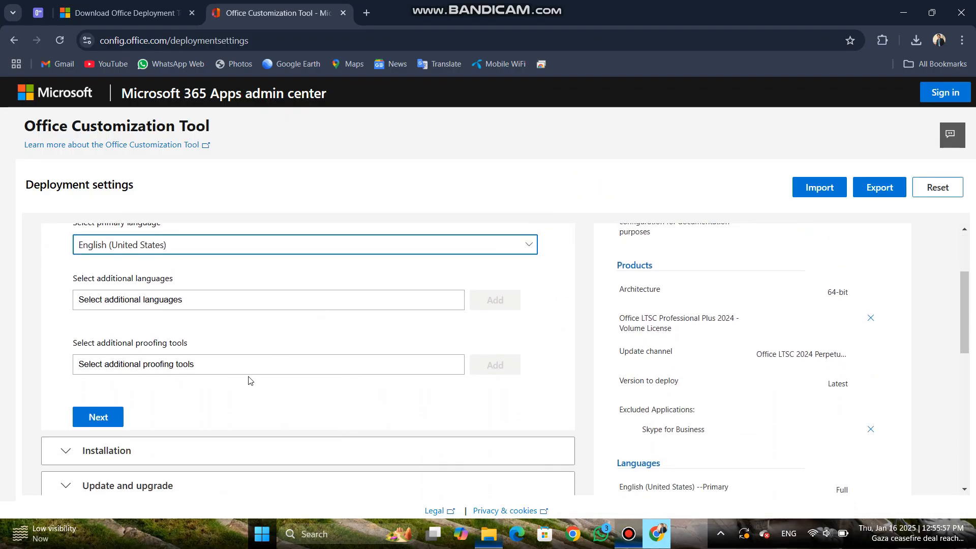
{"action": "left_click", "coordinate": [104, 419]}
Accept the default Installation and Update and upgrade options, continuing to Licensing and activation
{"action": "scroll", "coordinate": [244, 405], "scroll_direction": "down", "scroll_amount": 4}
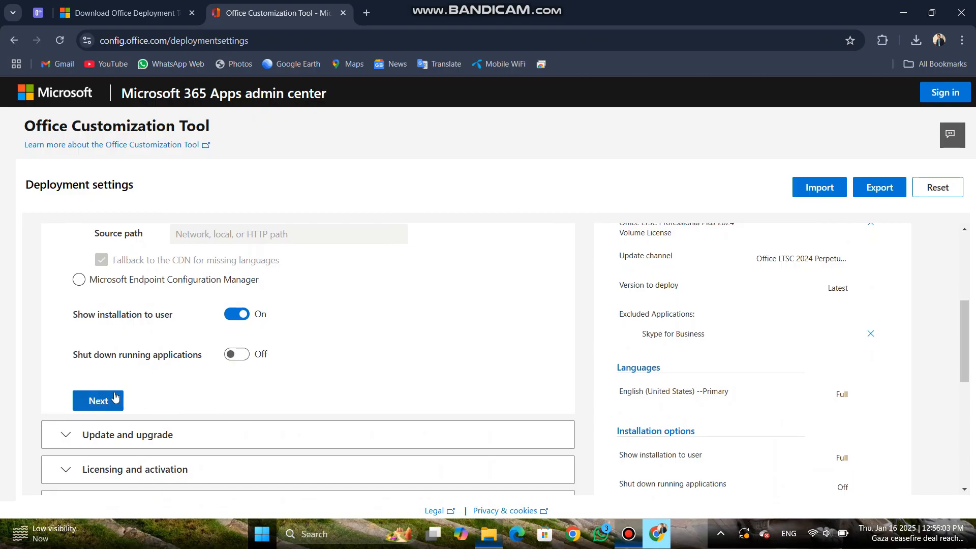
{"action": "left_click", "coordinate": [106, 404]}
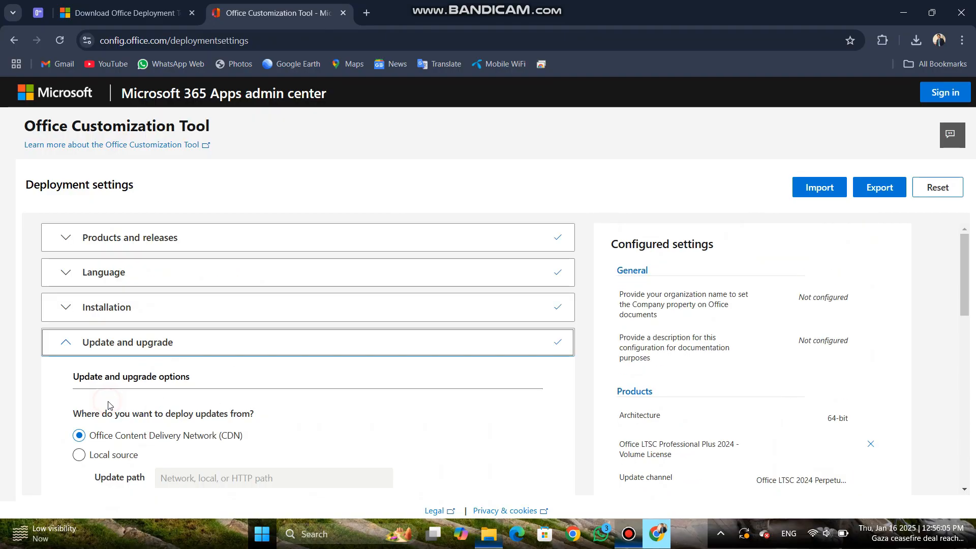
{"action": "scroll", "coordinate": [243, 403], "scroll_direction": "down", "scroll_amount": 5}
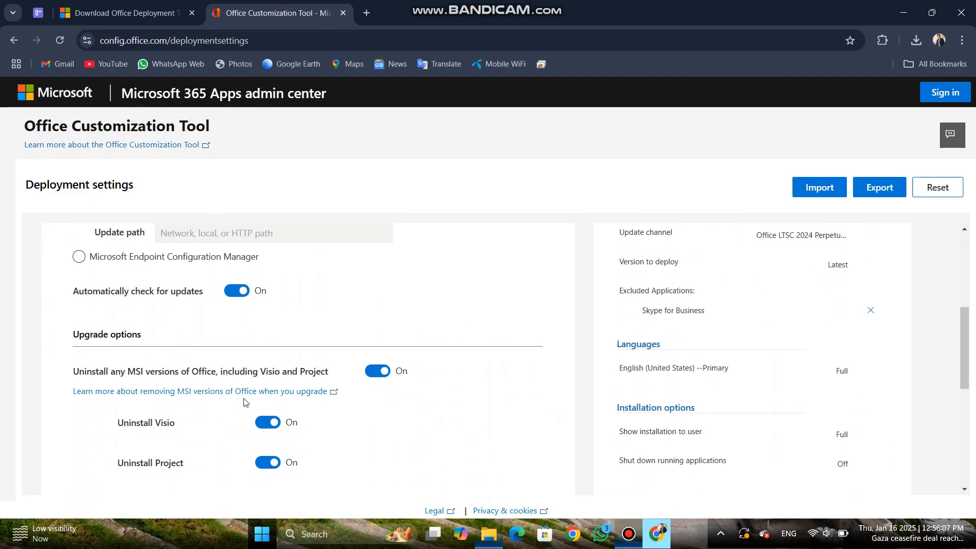
{"action": "scroll", "coordinate": [244, 404], "scroll_direction": "down", "scroll_amount": 4}
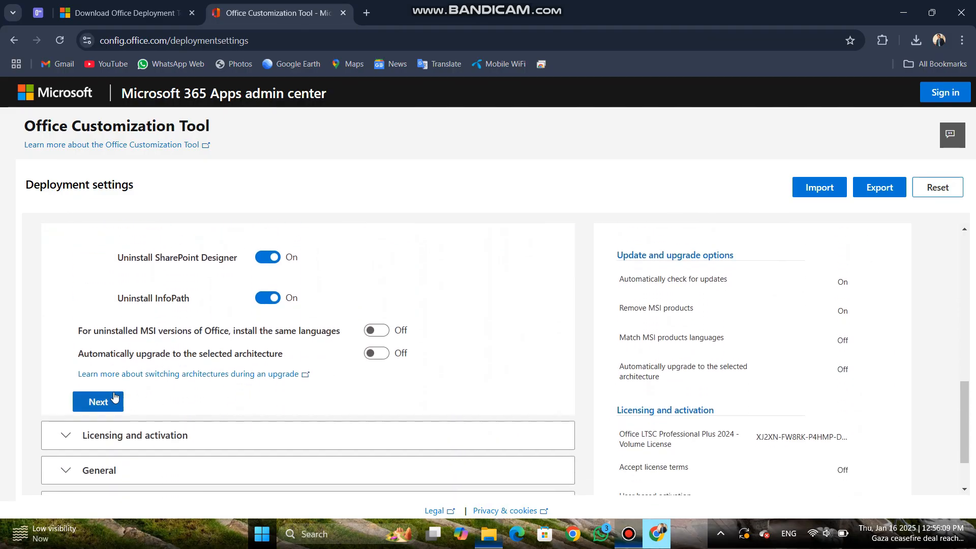
{"action": "left_click", "coordinate": [107, 403]}
Accept the default KMS licensing and user-based activation, leave the General fields blank, and continue to Application preferences
{"action": "scroll", "coordinate": [219, 454], "scroll_direction": "down", "scroll_amount": 3}
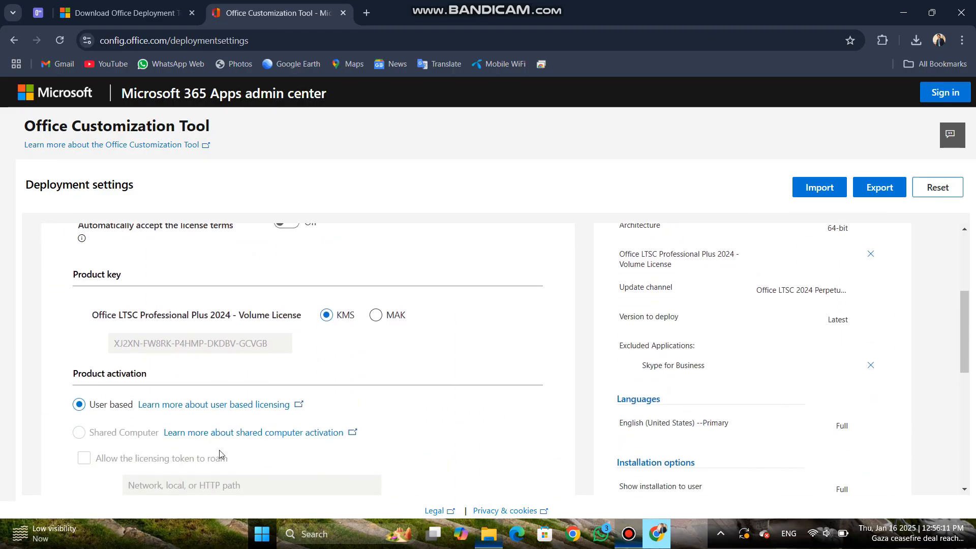
{"action": "scroll", "coordinate": [219, 454], "scroll_direction": "down", "scroll_amount": 2}
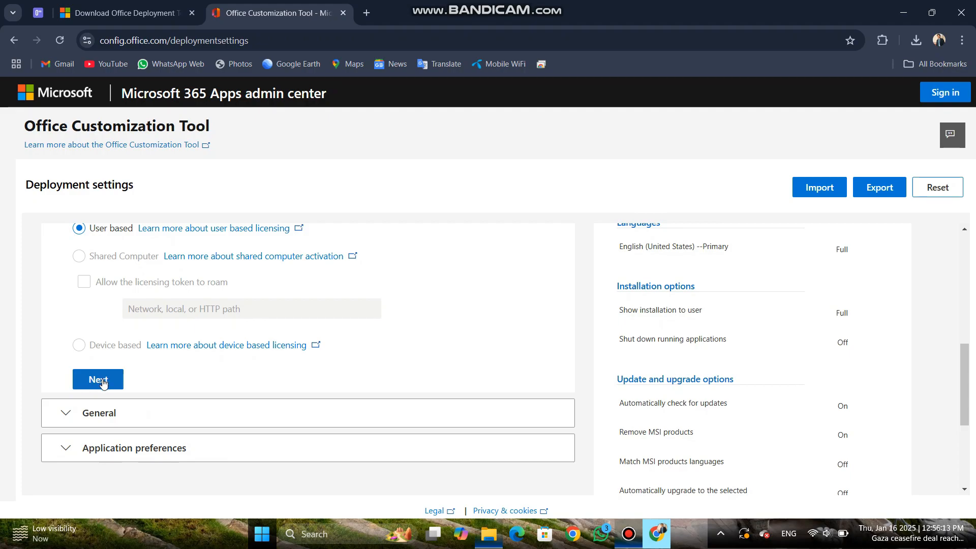
{"action": "left_click", "coordinate": [100, 380]}
{"action": "scroll", "coordinate": [255, 445], "scroll_direction": "down", "scroll_amount": 3}
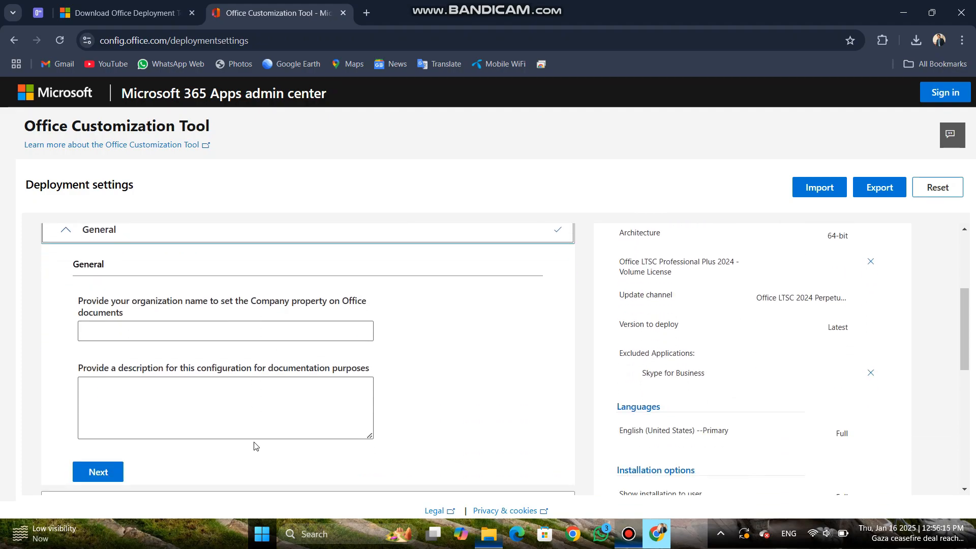
{"action": "scroll", "coordinate": [254, 446], "scroll_direction": "down", "scroll_amount": 2}
{"action": "left_click", "coordinate": [111, 362]}
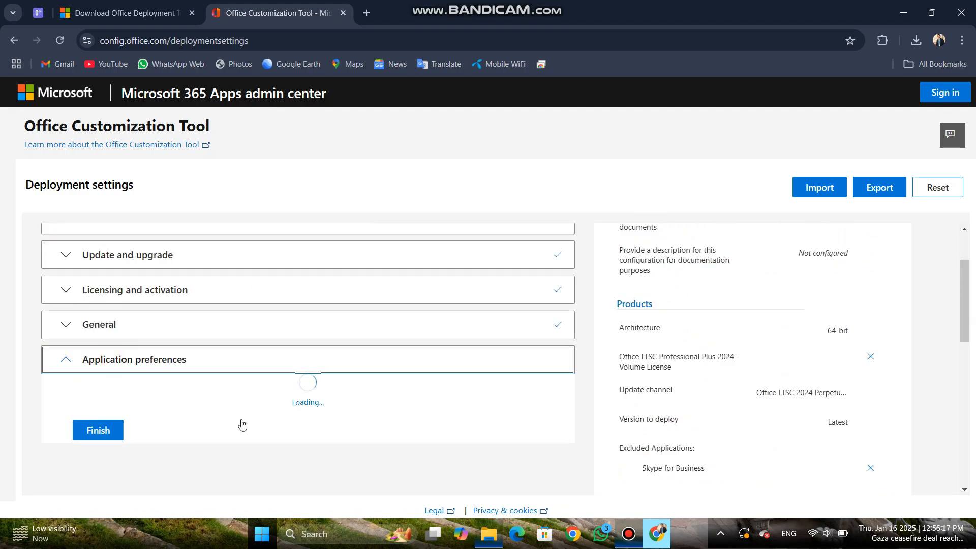
Keep the default application preferences and finish the deployment configuration
{"action": "scroll", "coordinate": [241, 423], "scroll_direction": "down", "scroll_amount": 5}
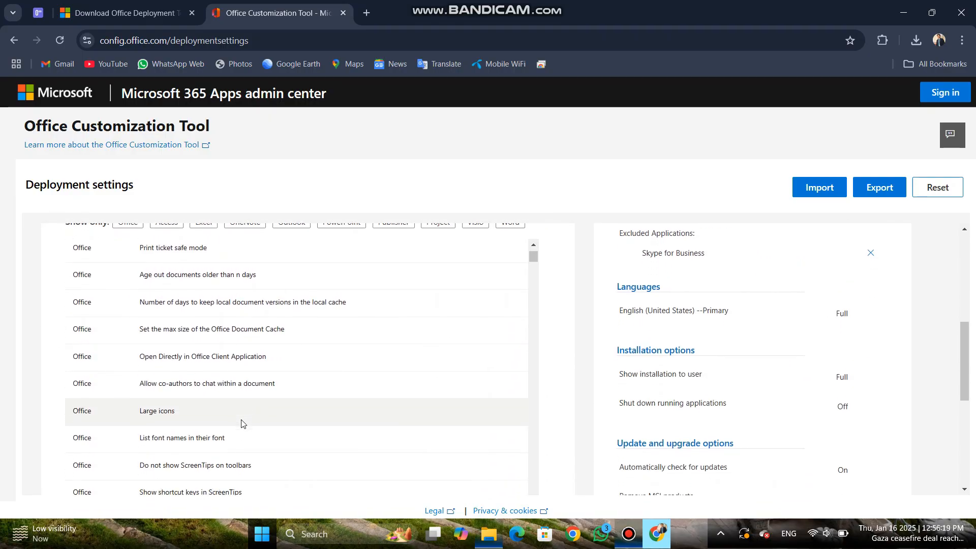
{"action": "scroll", "coordinate": [568, 414], "scroll_direction": "down", "scroll_amount": 5}
{"action": "scroll", "coordinate": [567, 416], "scroll_direction": "down", "scroll_amount": 1}
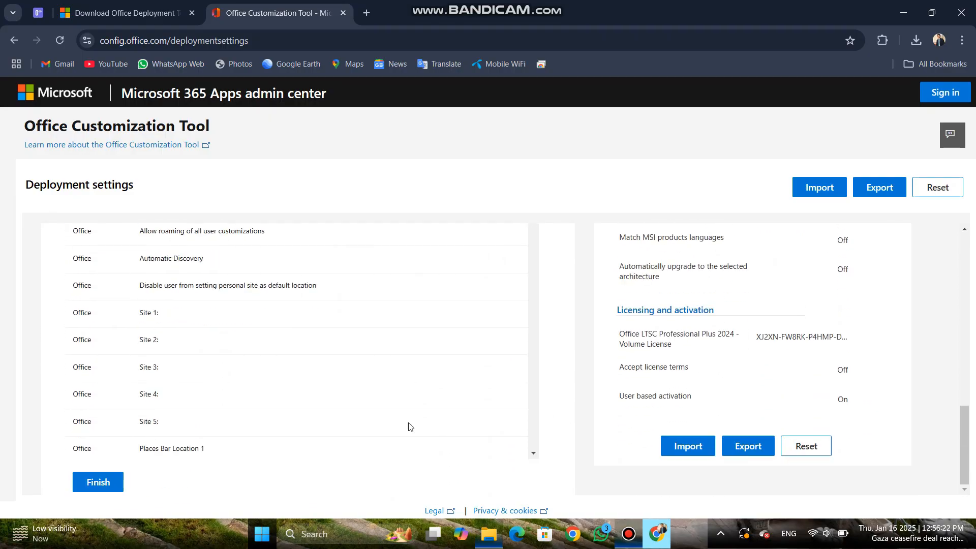
{"action": "left_click", "coordinate": [105, 483]}
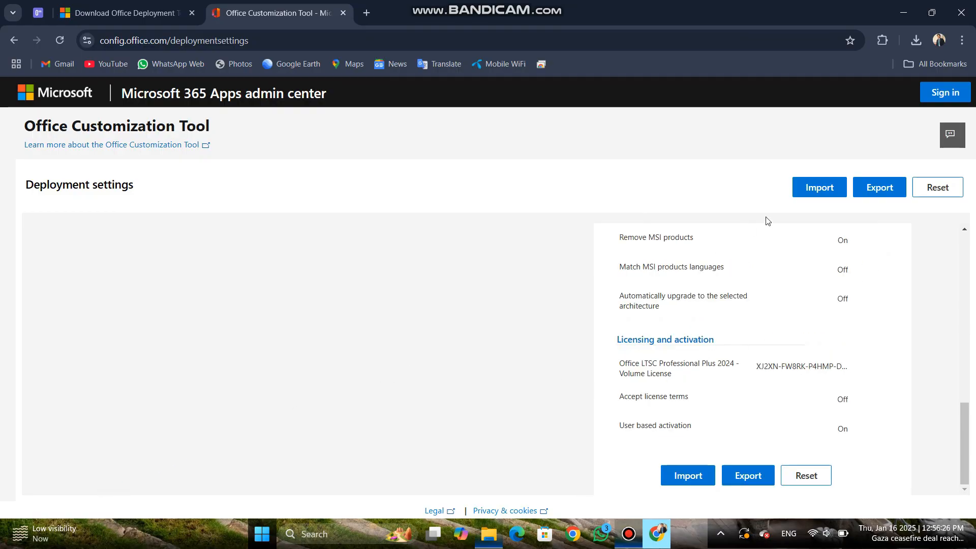
Export the configuration as Configuration, keeping the current file format settings and accepting the license agreement terms
{"action": "left_click", "coordinate": [875, 193]}
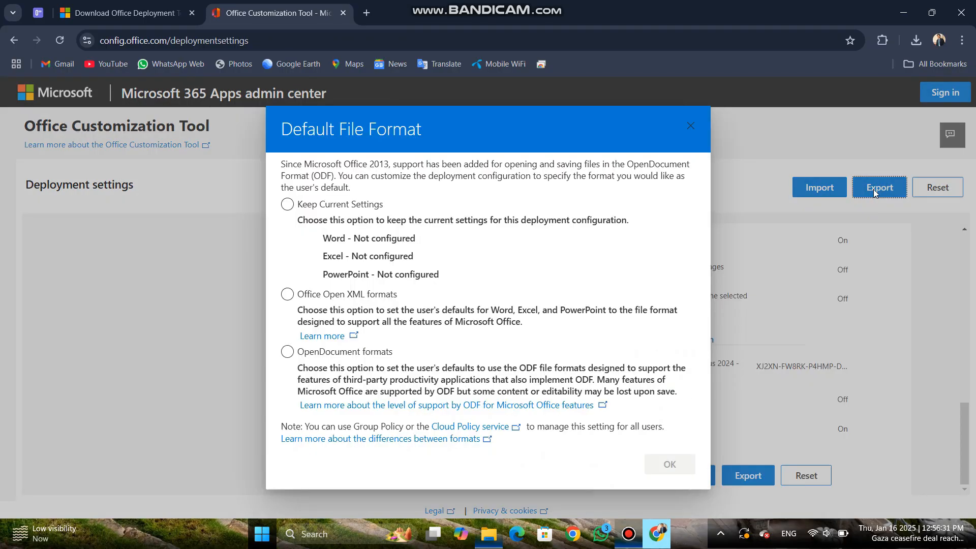
{"action": "left_click", "coordinate": [288, 205]}
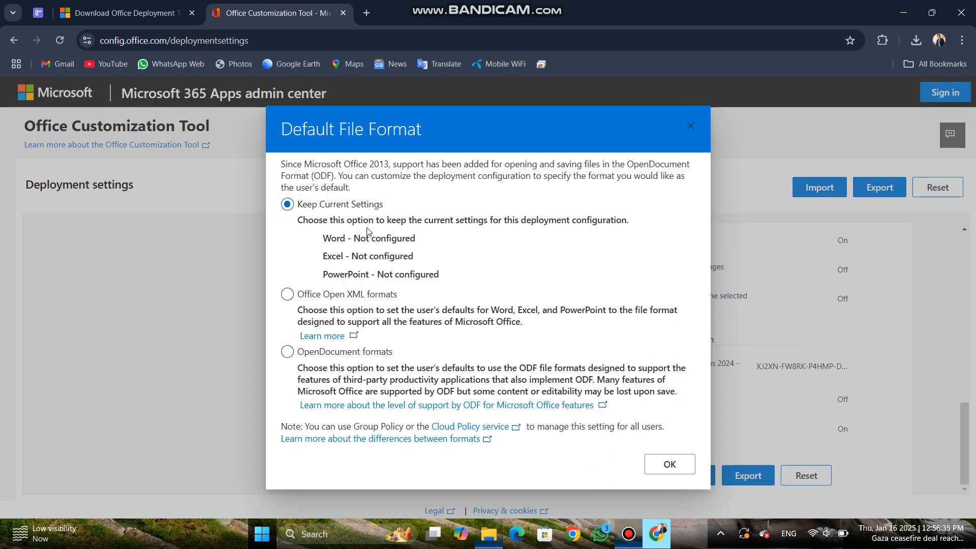
{"action": "left_click", "coordinate": [682, 467]}
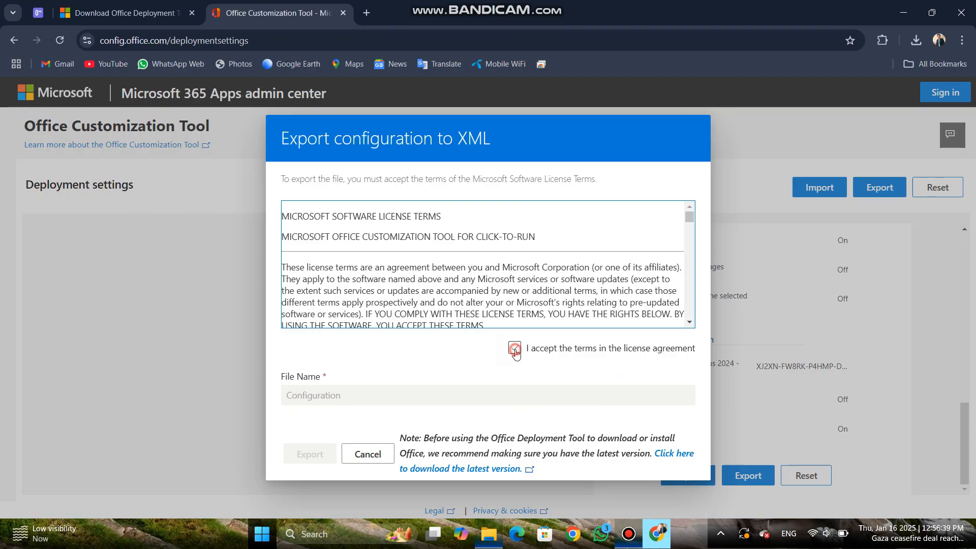
{"action": "left_click", "coordinate": [515, 350]}
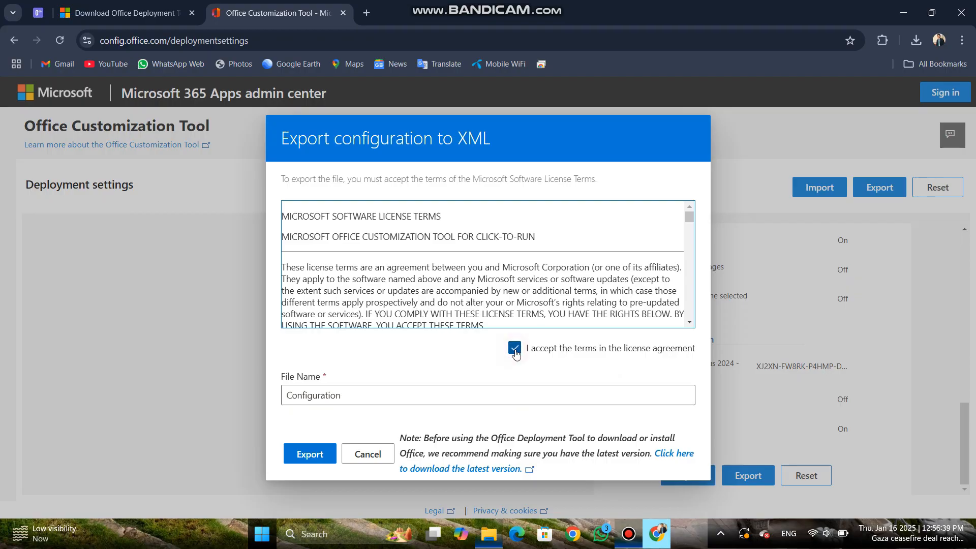
{"action": "left_click", "coordinate": [346, 399]}
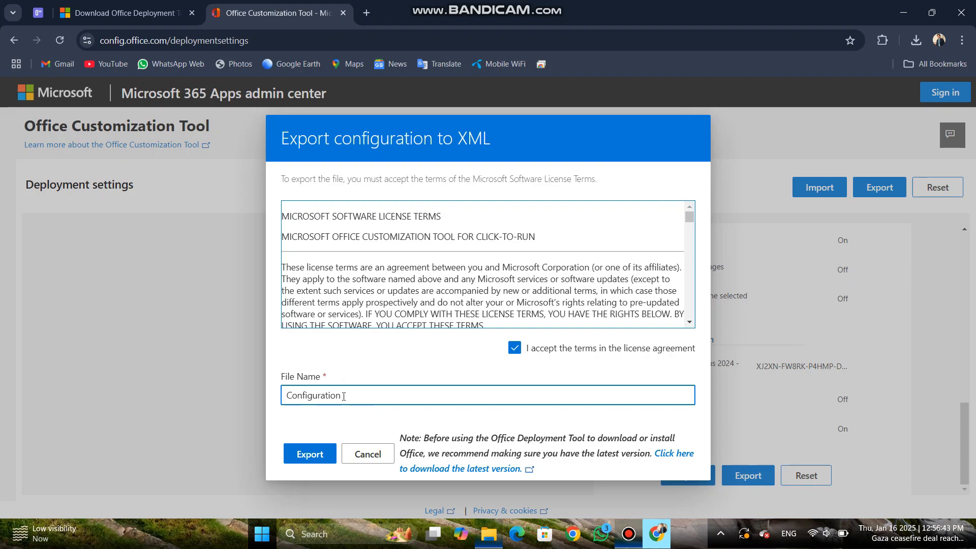
{"action": "left_click", "coordinate": [316, 452]}
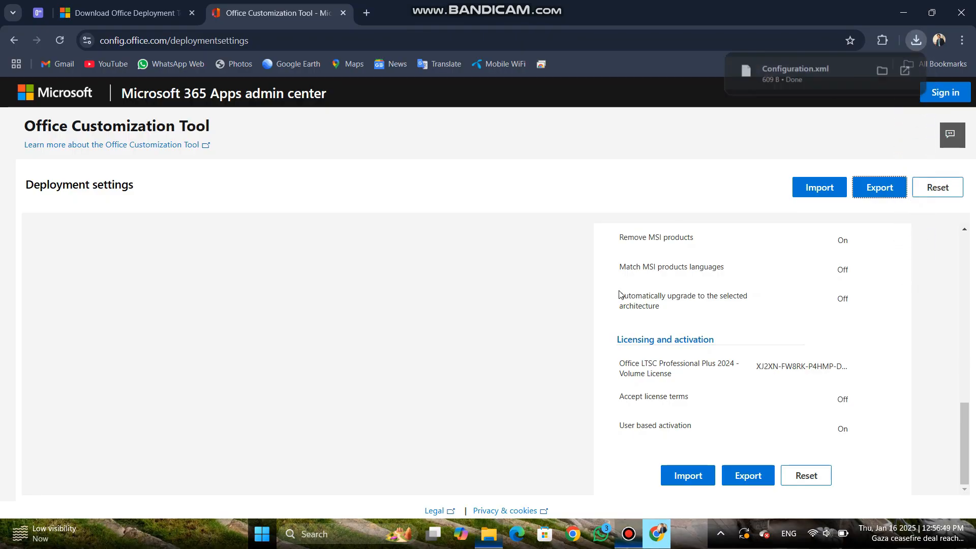
Check the recent downloads for Configuration.xml, then switch to File Explorer and maximize the Downloads folder window
{"action": "left_click", "coordinate": [919, 39]}
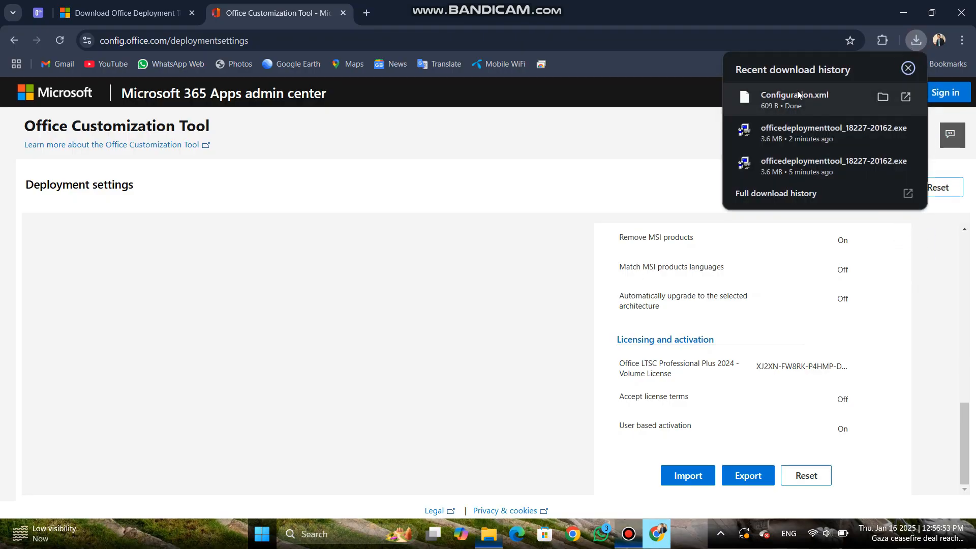
{"action": "left_click", "coordinate": [487, 543]}
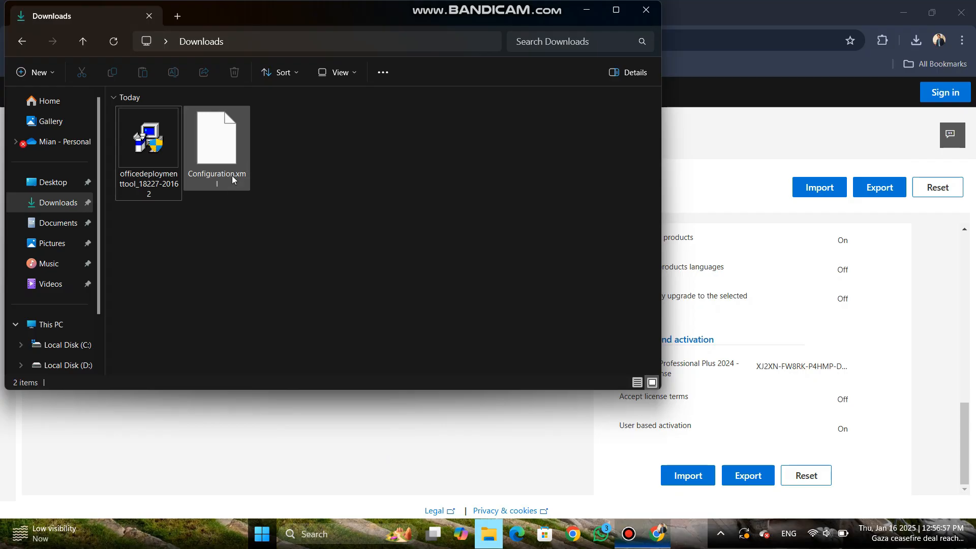
{"action": "left_click", "coordinate": [617, 10]}
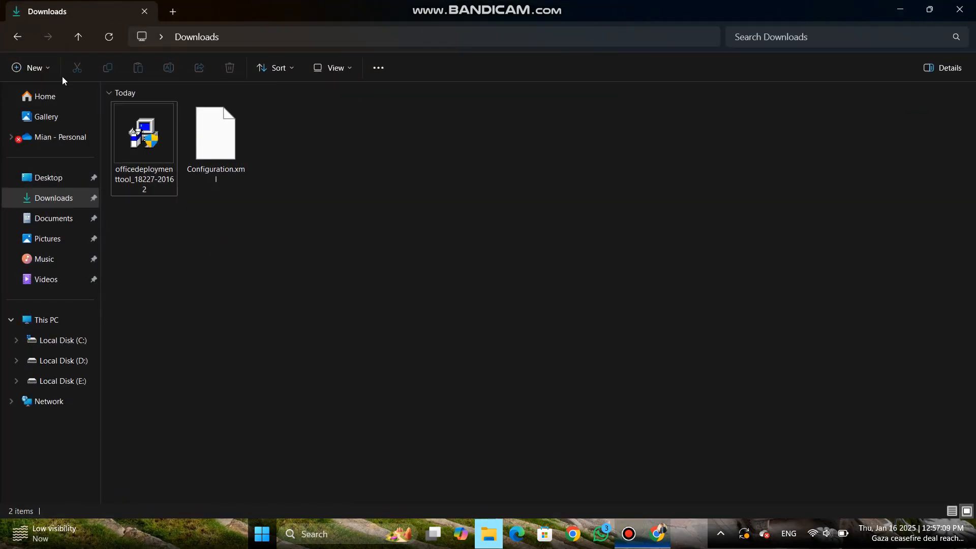
Create a folder named Office 2024 in Downloads and move Configuration.xml and the Office Deployment Tool into it
{"action": "left_click", "coordinate": [31, 67]}
{"action": "left_click", "coordinate": [42, 95]}
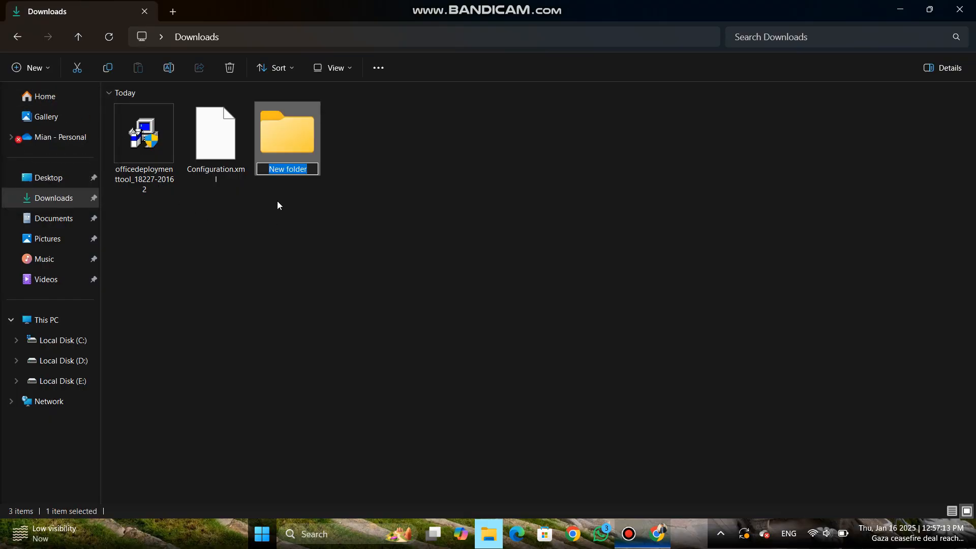
{"action": "type", "text": "Office 2024"}
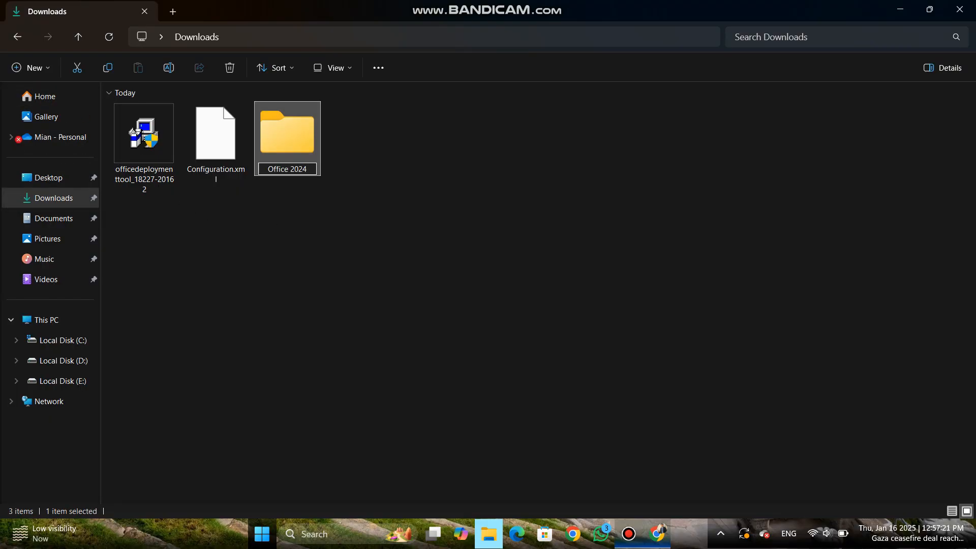
{"action": "left_click_drag", "start_coordinate": [244, 222], "coordinate": [286, 139]}
{"action": "double_click", "coordinate": [143, 131]}
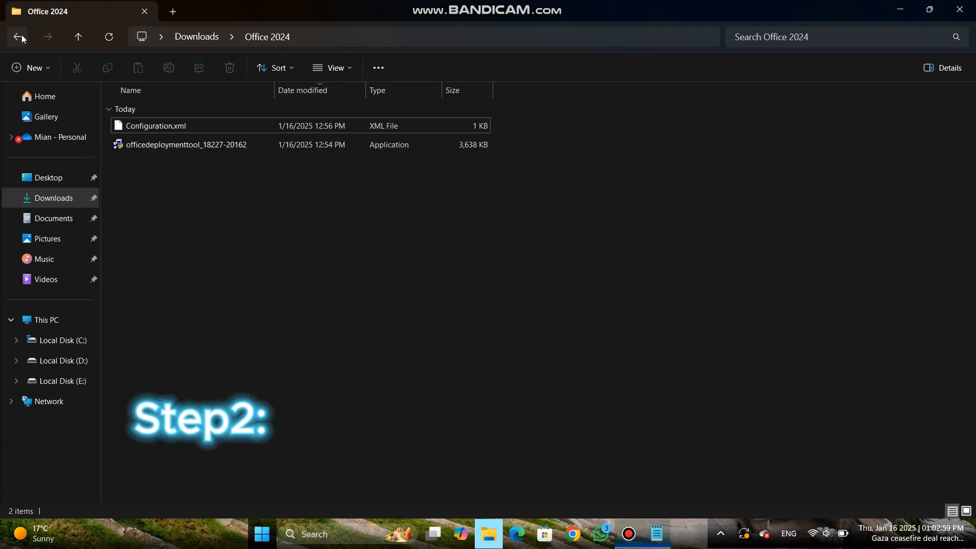
Move the Office 2024 folder from Downloads to the root of Local Disk (C:)
{"action": "left_click", "coordinate": [18, 37]}
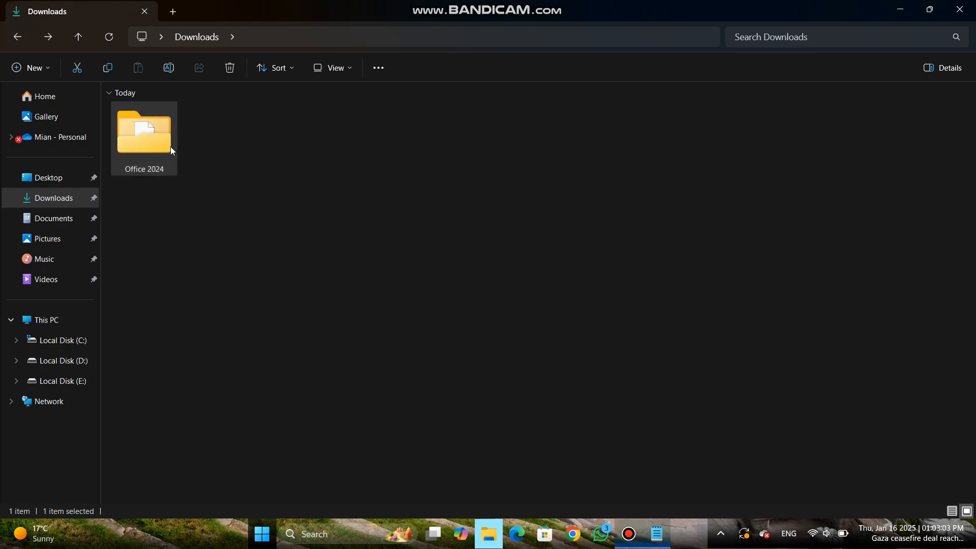
{"action": "right_click", "coordinate": [170, 147]}
{"action": "left_click", "coordinate": [177, 162]}
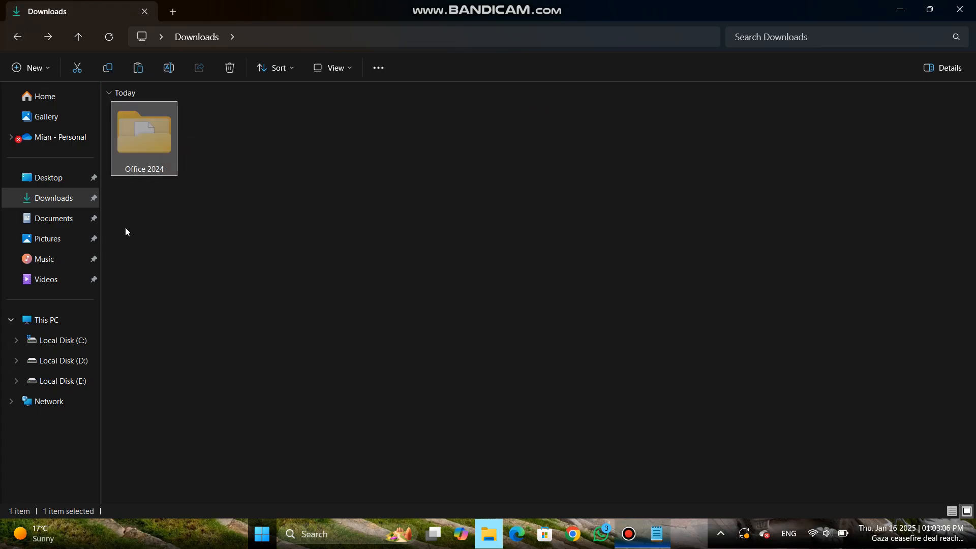
{"action": "left_click", "coordinate": [56, 341]}
{"action": "right_click", "coordinate": [163, 359]}
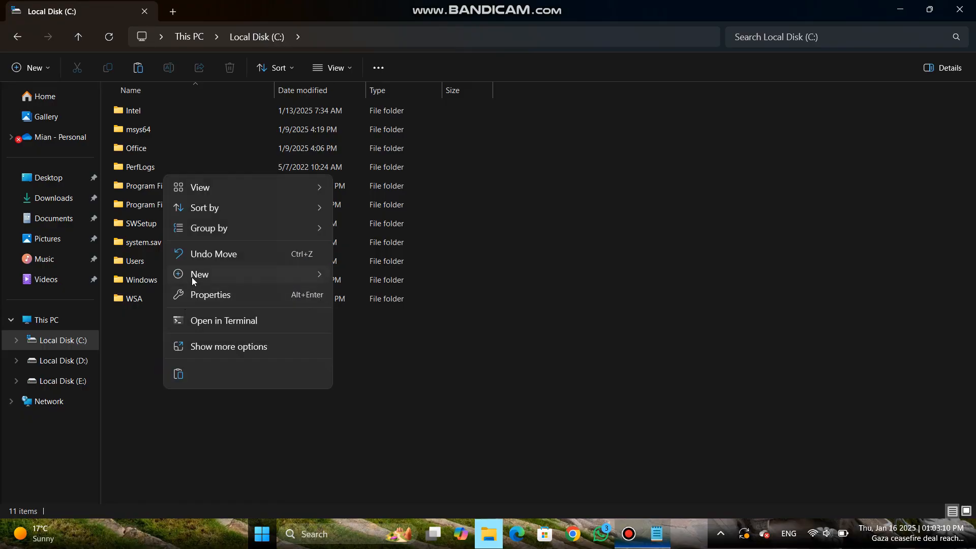
{"action": "left_click", "coordinate": [178, 369]}
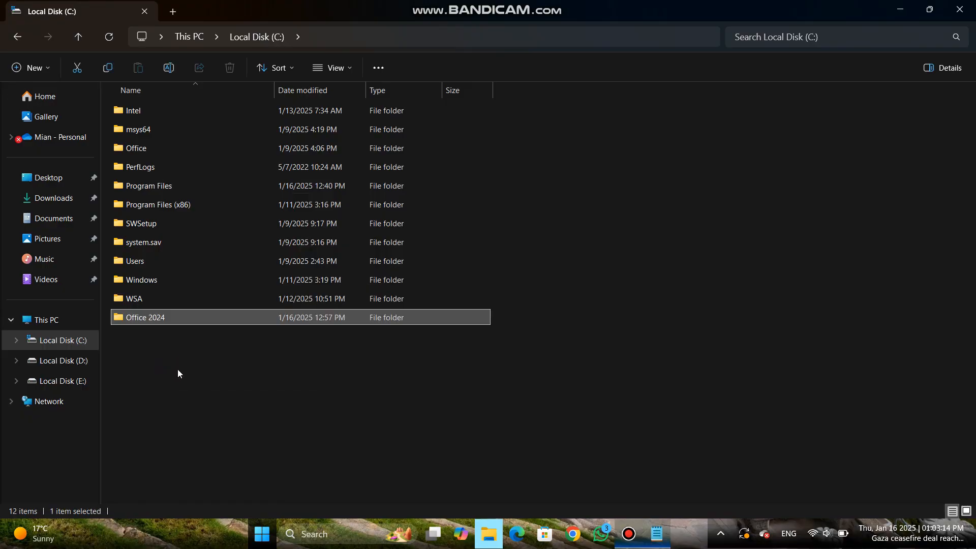
{"action": "double_click", "coordinate": [176, 318]}
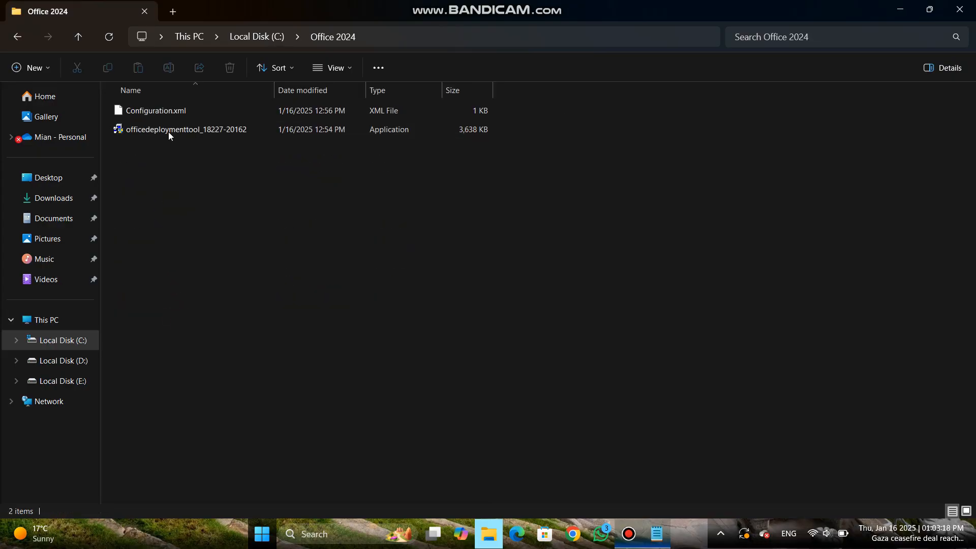
{"action": "left_click", "coordinate": [173, 129]}
{"action": "right_click", "coordinate": [173, 129]}
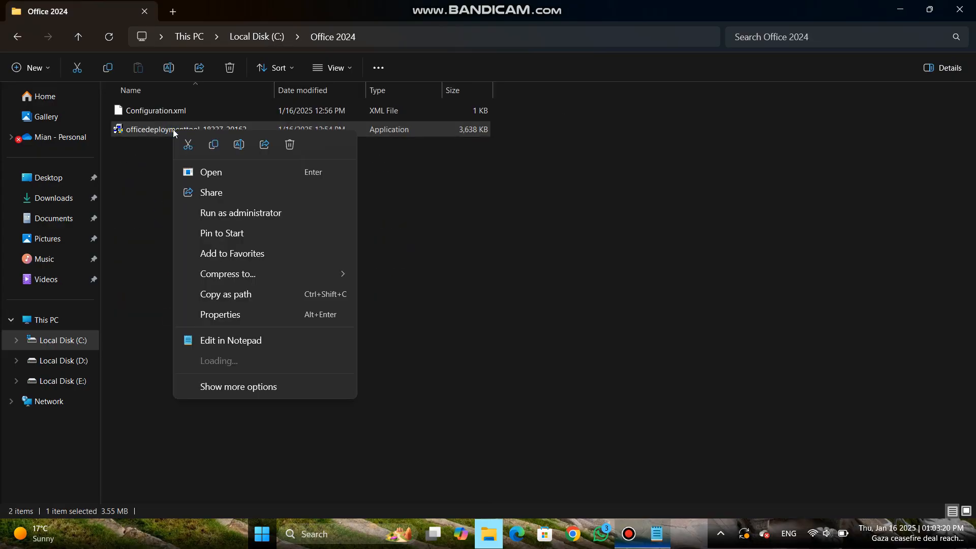
{"action": "left_click", "coordinate": [224, 212]}
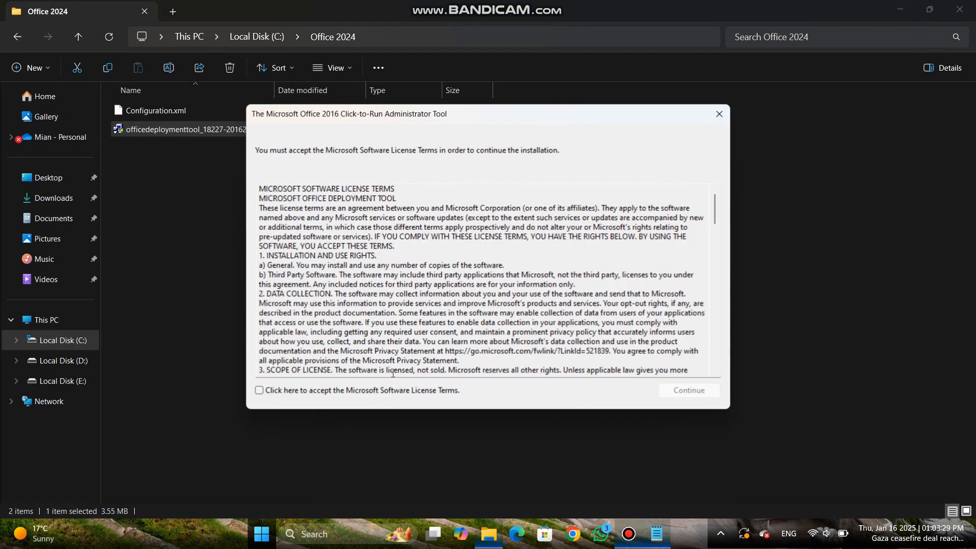
{"action": "left_click", "coordinate": [260, 390]}
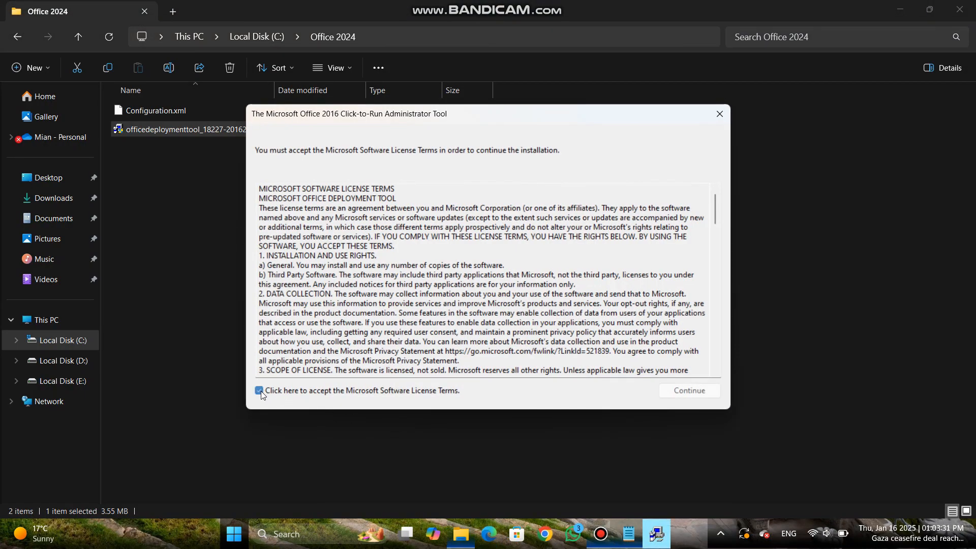
{"action": "left_click", "coordinate": [675, 390]}
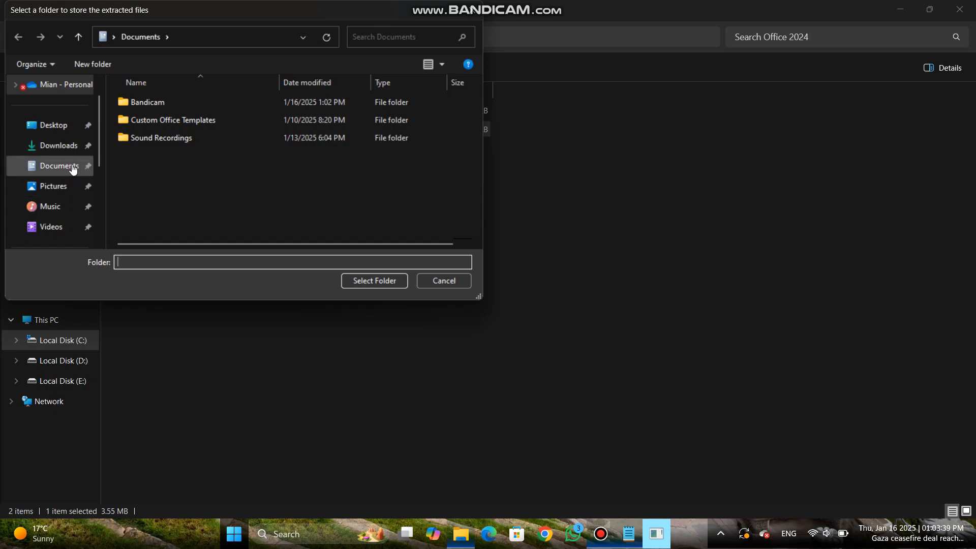
Extract the deployment tool files into the Office 2024 folder on Local Disk (C:)
{"action": "left_click_drag", "start_coordinate": [97, 151], "coordinate": [99, 205]}
{"action": "left_click", "coordinate": [66, 186]}
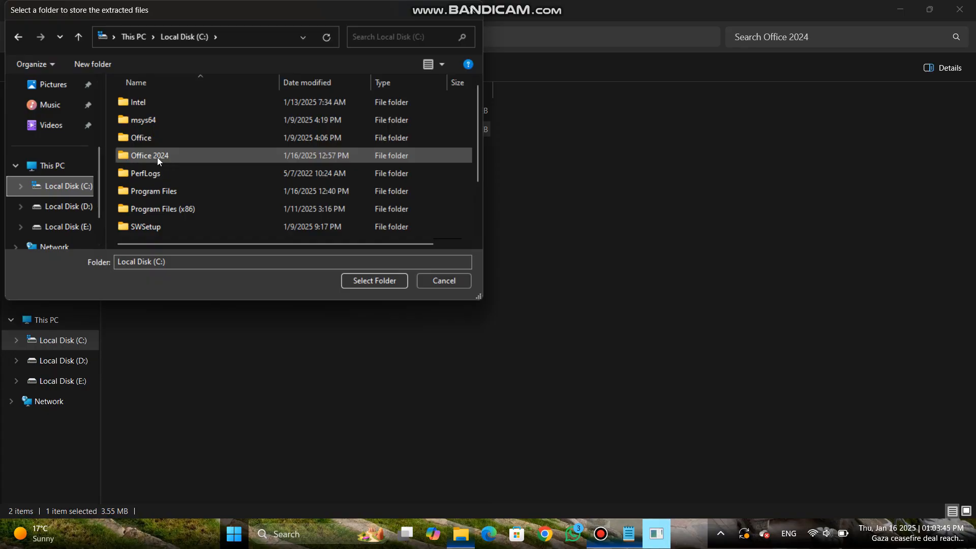
{"action": "left_click", "coordinate": [157, 157]}
{"action": "left_click", "coordinate": [377, 281]}
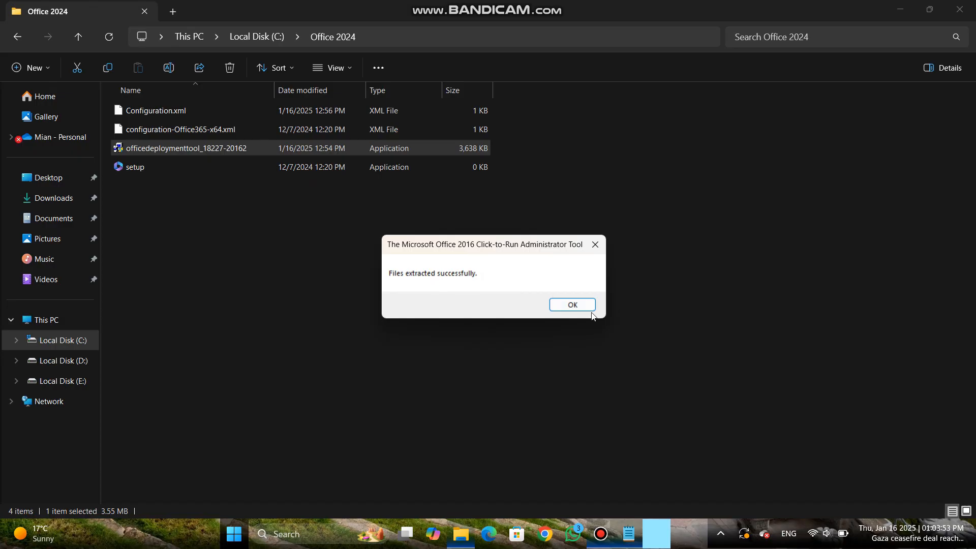
{"action": "left_click", "coordinate": [568, 305]}
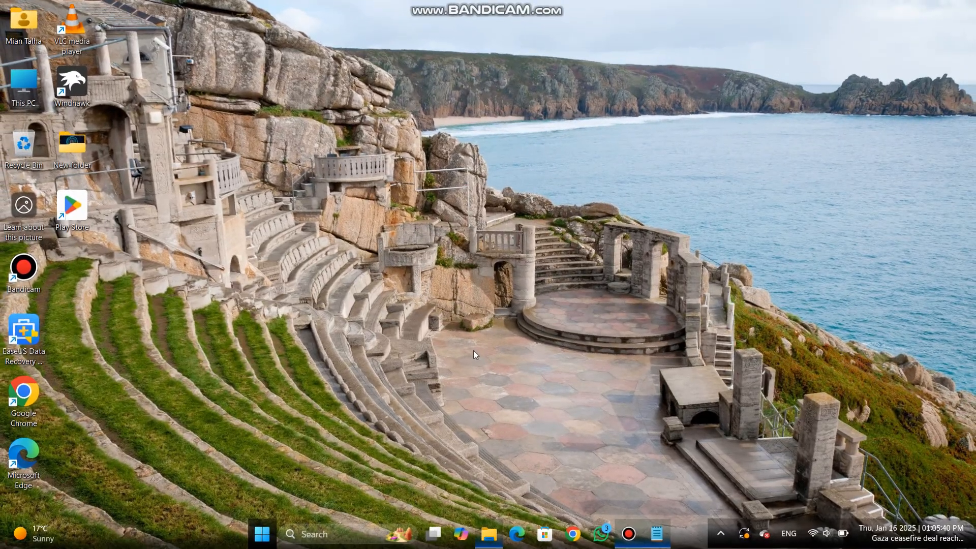
Search Windows for Command Prompt and run it as administrator
{"action": "left_click", "coordinate": [328, 531]}
{"action": "type", "text": "com"}
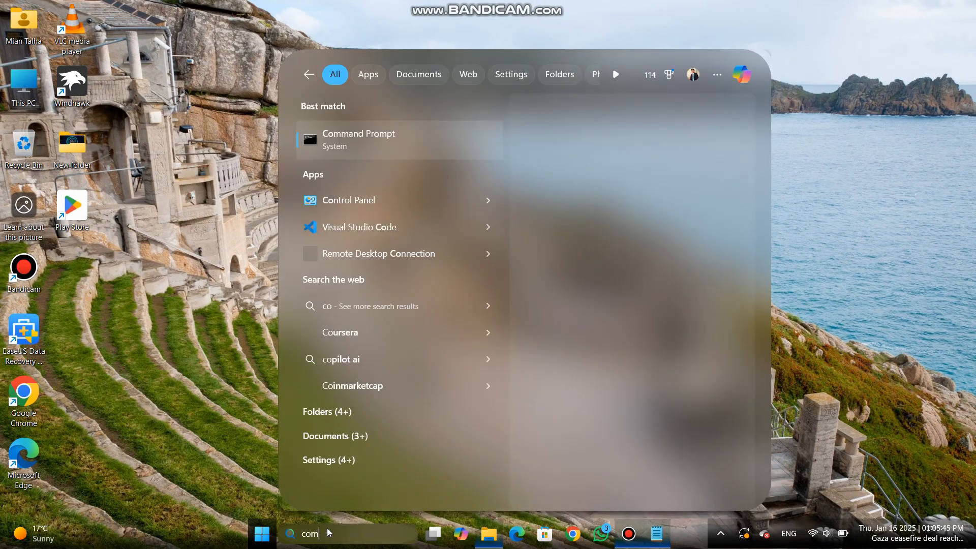
{"action": "right_click", "coordinate": [394, 144]}
{"action": "left_click", "coordinate": [447, 155]}
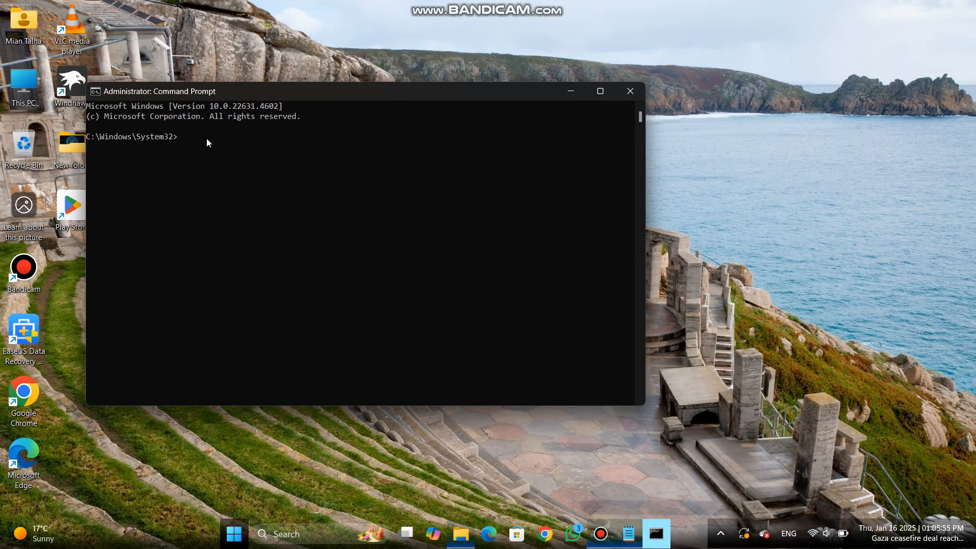
Copy the folder path command from the Choose Path note and run cd c:\Office 2024 in Command Prompt
{"action": "left_click", "coordinate": [590, 506]}
{"action": "left_click_drag", "start_coordinate": [549, 95], "coordinate": [597, 127]}
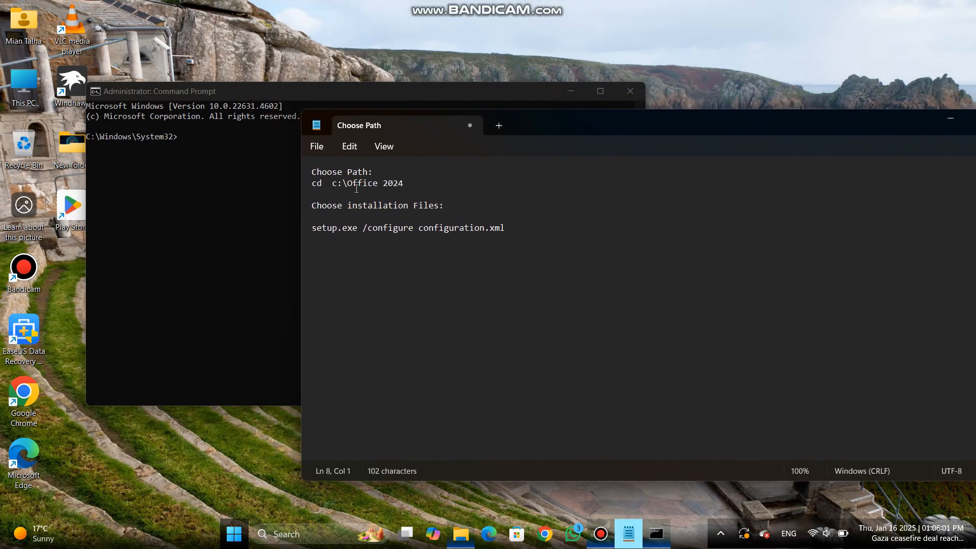
{"action": "left_click_drag", "start_coordinate": [312, 183], "coordinate": [406, 188]}
{"action": "right_click", "coordinate": [385, 183]}
{"action": "left_click", "coordinate": [407, 249]}
{"action": "left_click", "coordinate": [191, 135]}
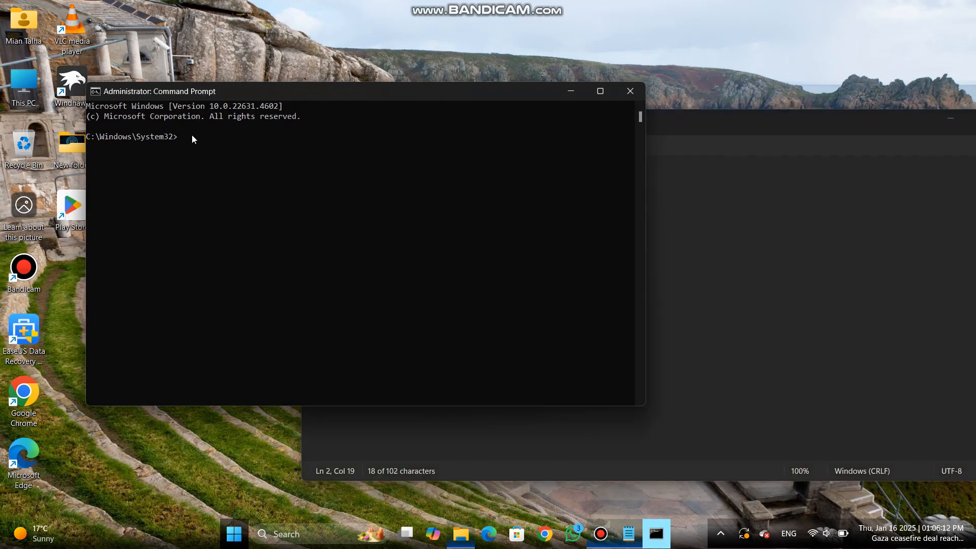
{"action": "right_click", "coordinate": [192, 136]}
{"action": "key", "text": "Return"}
Copy the setup command from the note and check the files in the Office 2024 folder on Local Disk (C:)
{"action": "left_click", "coordinate": [778, 254]}
{"action": "left_click_drag", "start_coordinate": [312, 227], "coordinate": [507, 230]}
{"action": "right_click", "coordinate": [463, 227]}
{"action": "left_click", "coordinate": [485, 290]}
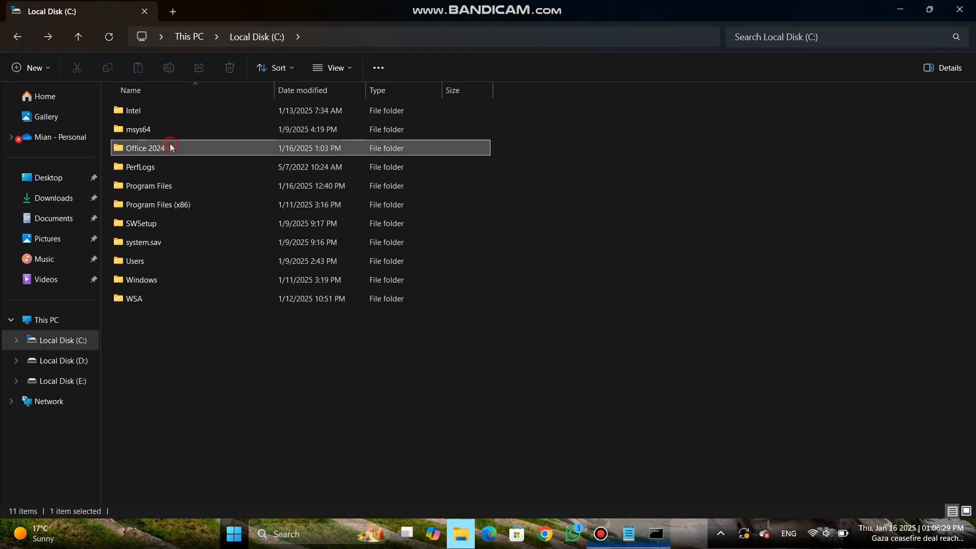
{"action": "double_click", "coordinate": [150, 144]}
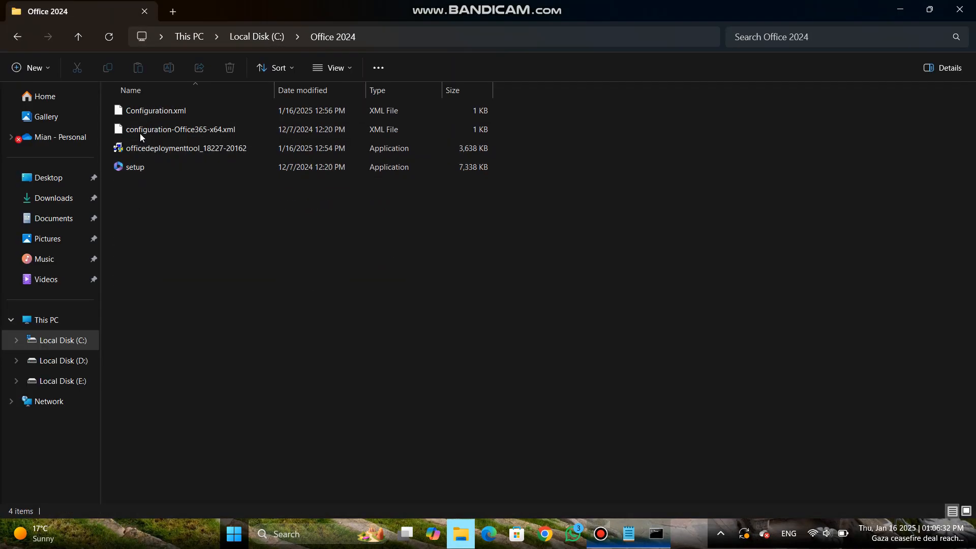
{"action": "mouse_move", "coordinate": [656, 534]}
{"action": "left_click", "coordinate": [657, 461]}
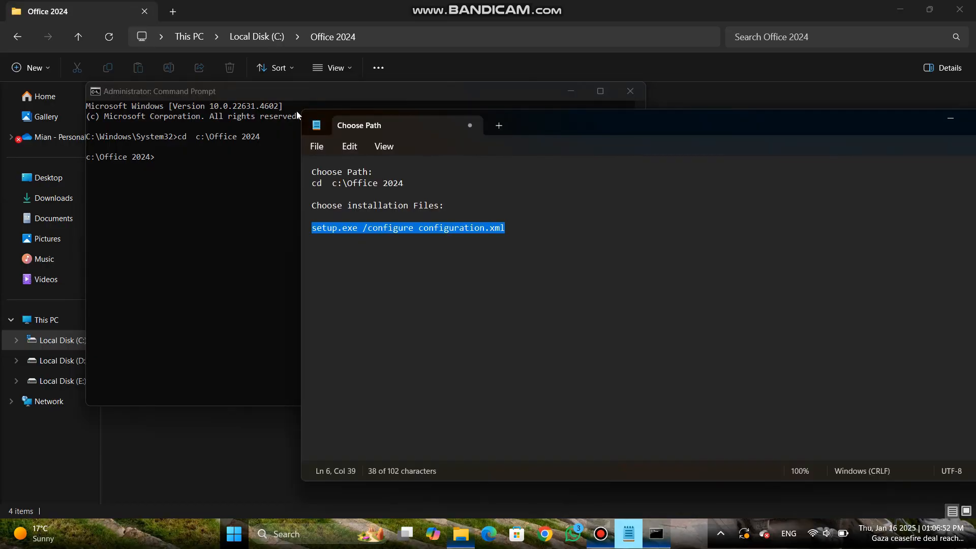
Copy setup.exe /configure configuration.xml from the note and run it in Command Prompt to start the Office installation
{"action": "right_click", "coordinate": [385, 227]}
{"action": "left_click", "coordinate": [417, 294]}
{"action": "left_click", "coordinate": [185, 188]}
{"action": "right_click", "coordinate": [185, 174]}
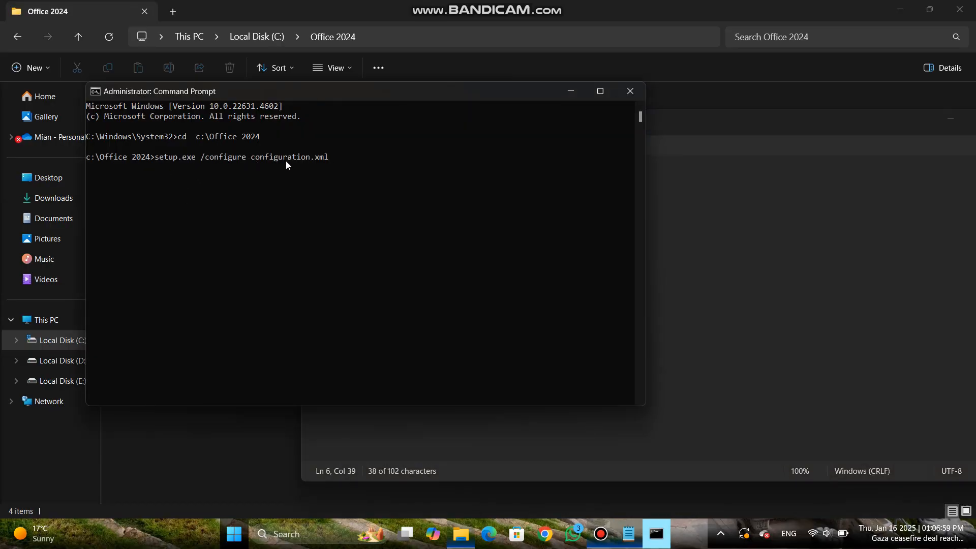
{"action": "key", "text": "Return"}
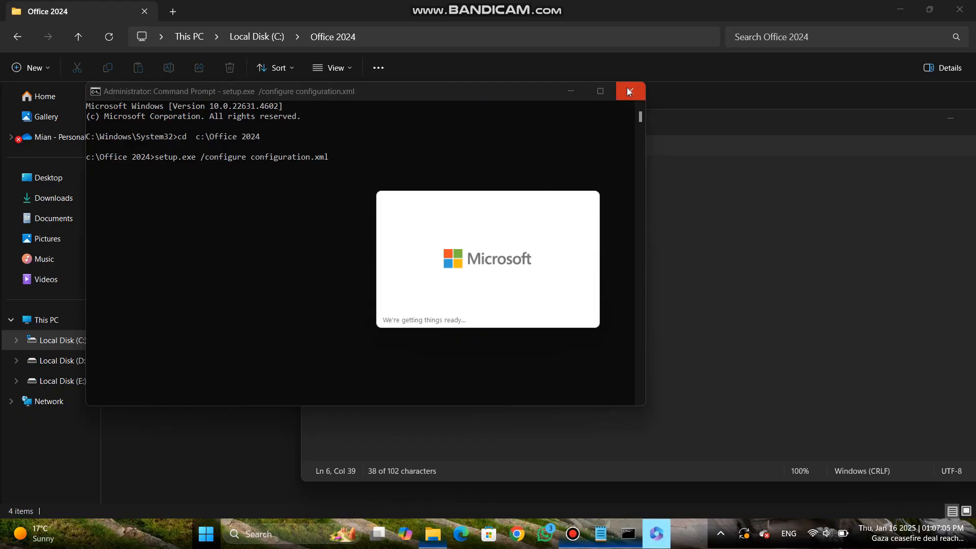
Clear away the File Explorer and Notepad windows, and close the Office installer and Command Prompt once installation finishes
{"action": "left_click", "coordinate": [899, 10]}
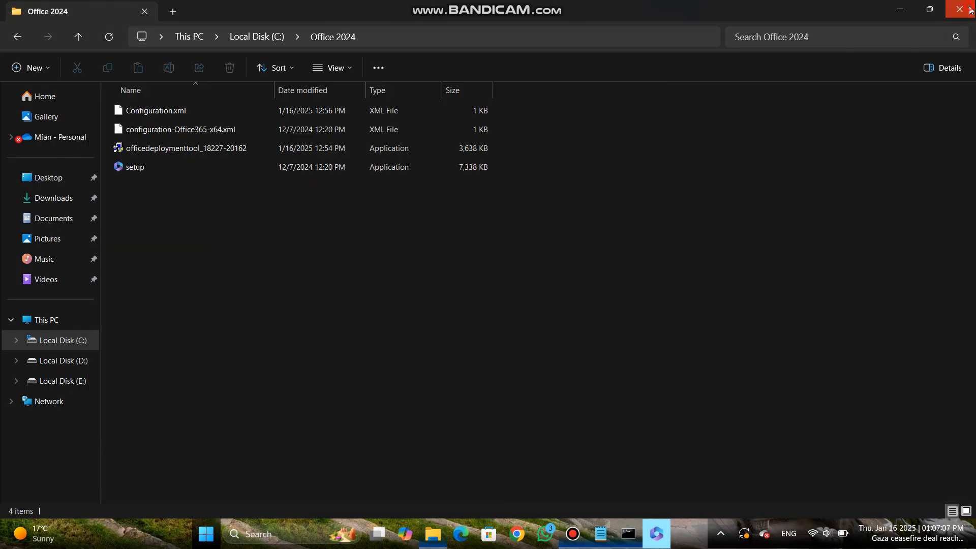
{"action": "left_click_drag", "start_coordinate": [847, 117], "coordinate": [675, 130]}
{"action": "left_click", "coordinate": [839, 131]}
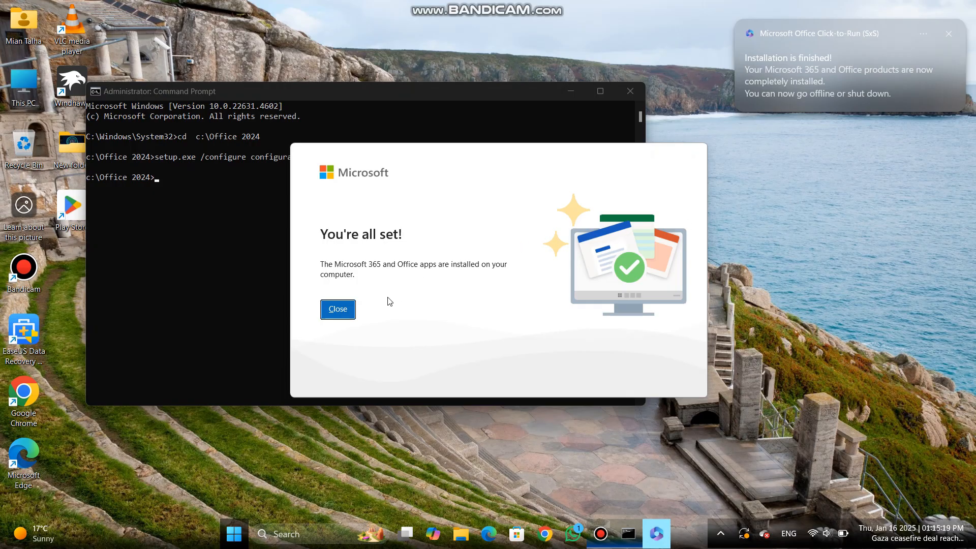
{"action": "left_click", "coordinate": [338, 310]}
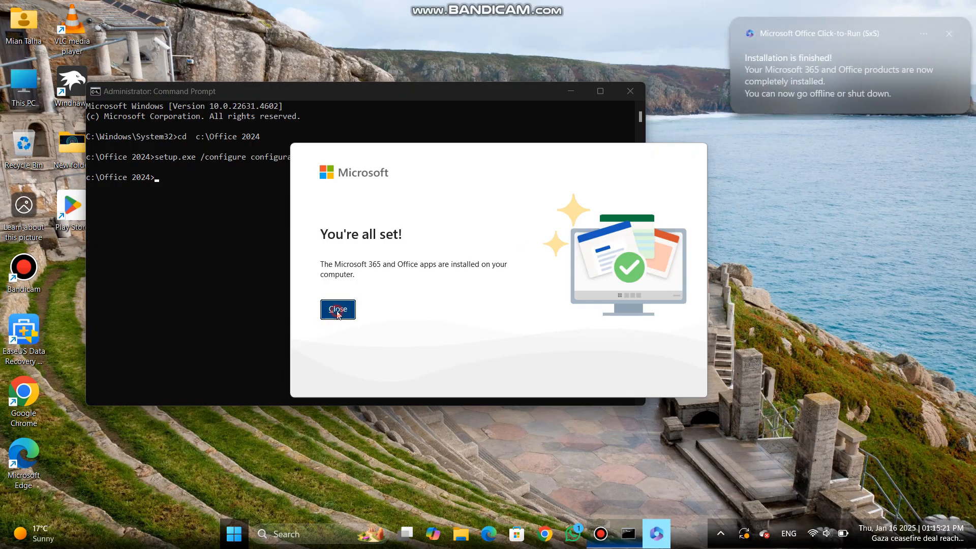
{"action": "left_click", "coordinate": [631, 91]}
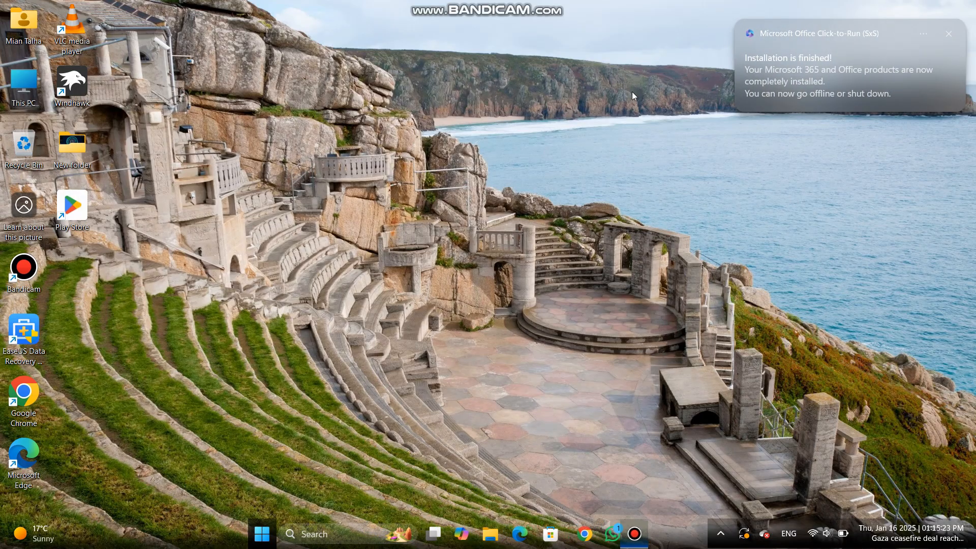
Search Windows for Word and open the app
{"action": "left_click", "coordinate": [376, 532]}
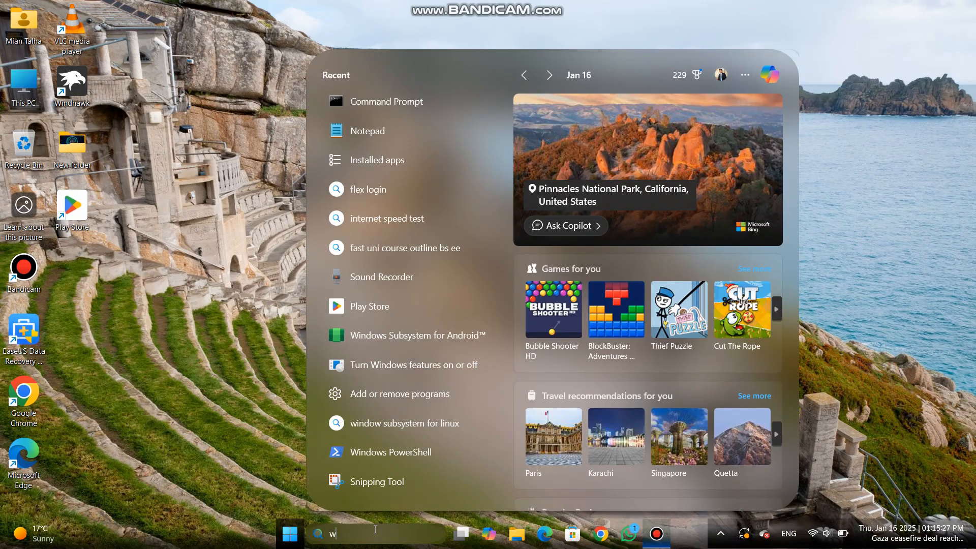
{"action": "type", "text": "word"}
{"action": "left_click", "coordinate": [399, 133]}
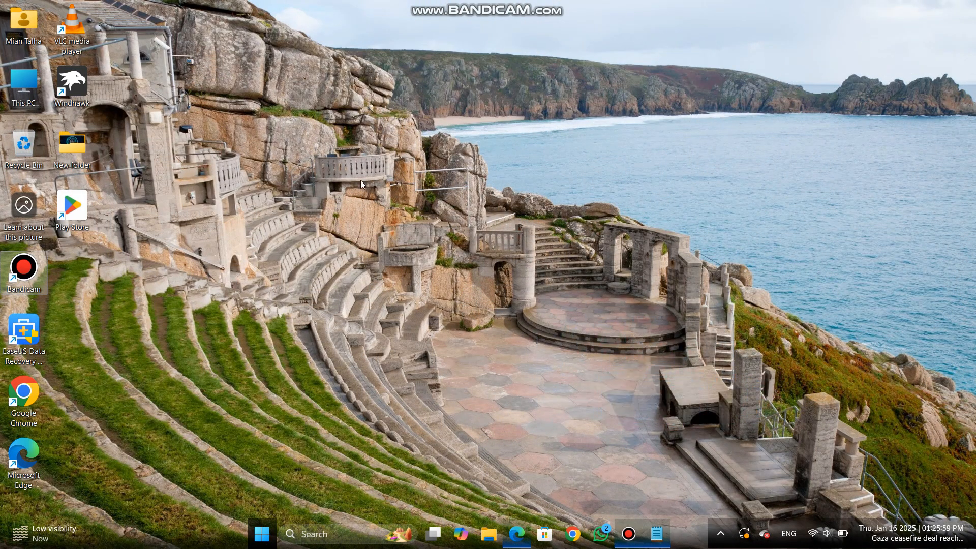
Open Word through Windows search, check the Office product information on the Account page, and close Word
{"action": "left_click", "coordinate": [323, 531]}
{"action": "type", "text": "word"}
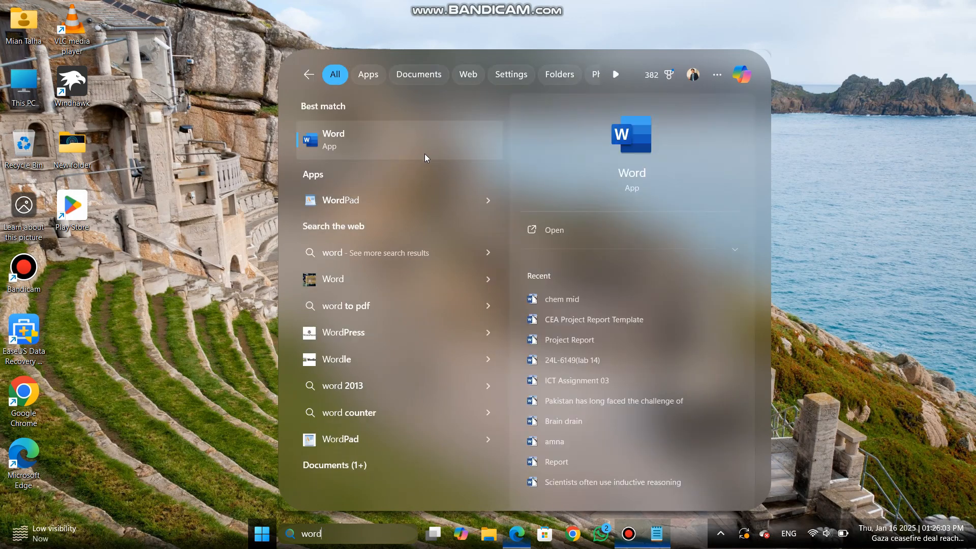
{"action": "left_click", "coordinate": [426, 153]}
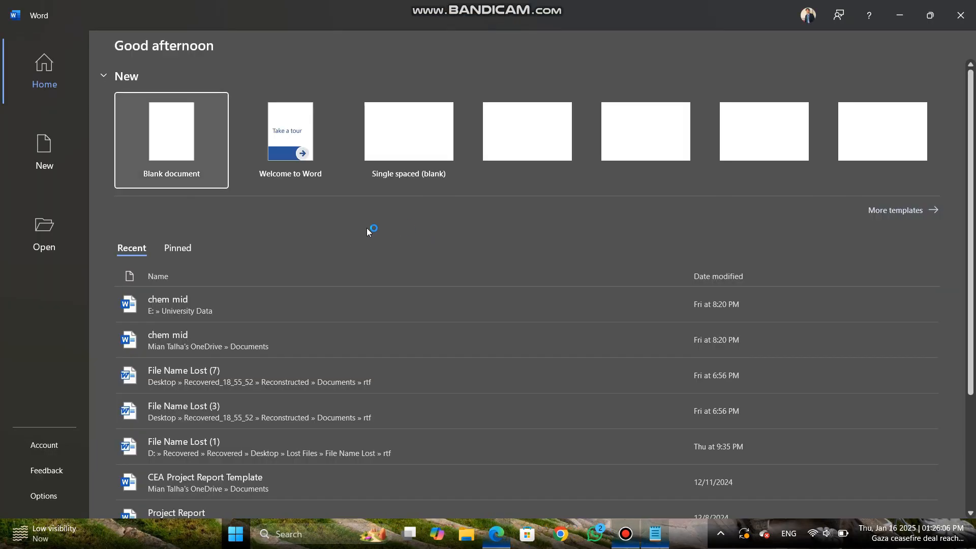
{"action": "left_click", "coordinate": [28, 446]}
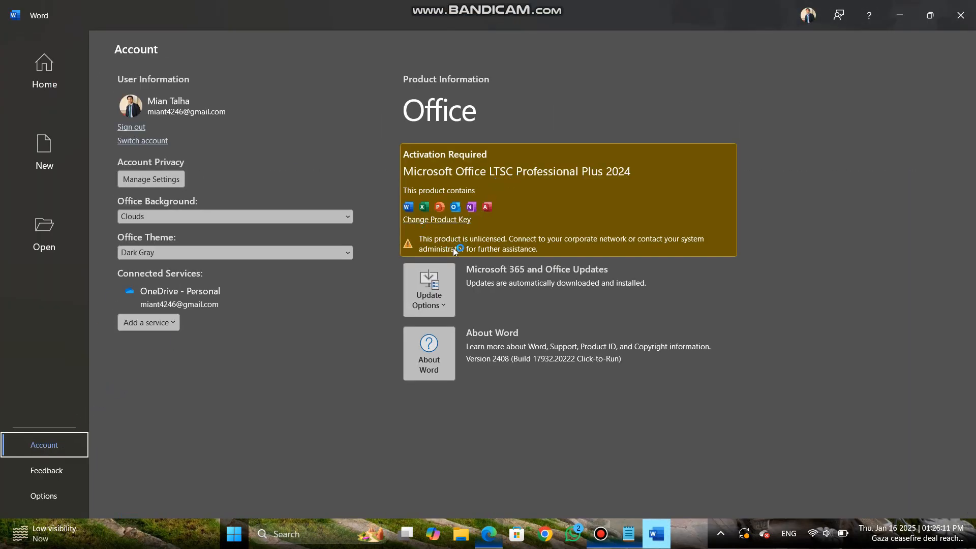
{"action": "left_click", "coordinate": [961, 15]}
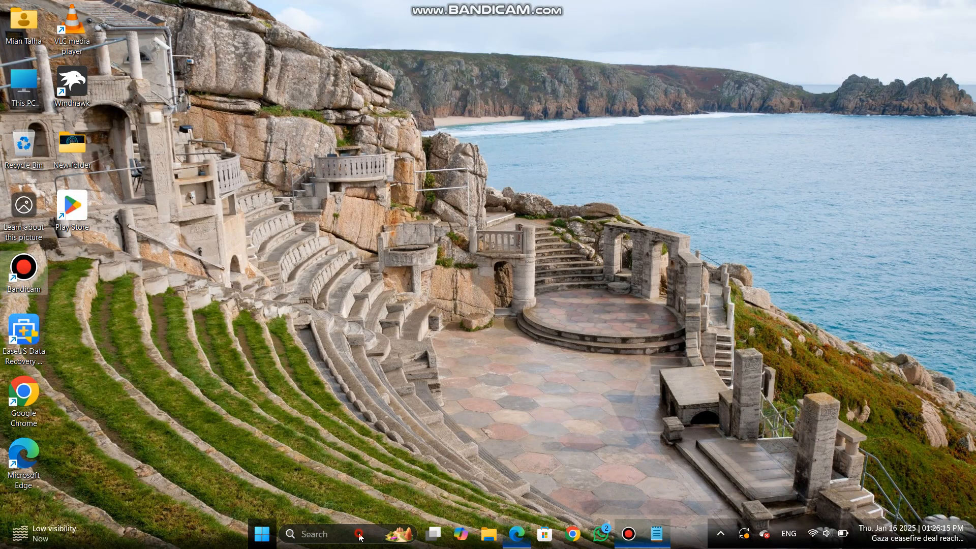
Search Windows for PowerShell, run it as administrator, and move its window toward the middle of the desktop
{"action": "left_click", "coordinate": [359, 534]}
{"action": "type", "text": "powersh"}
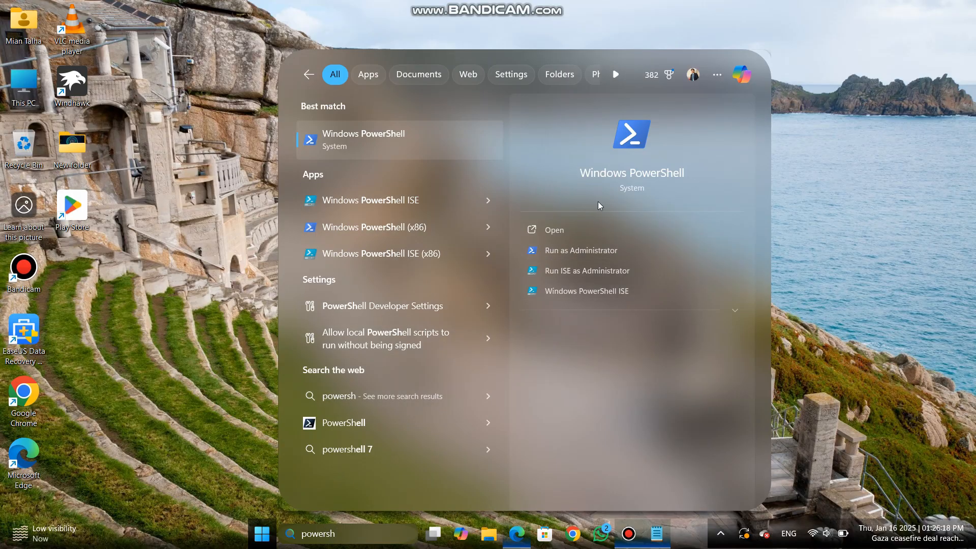
{"action": "left_click", "coordinate": [577, 251]}
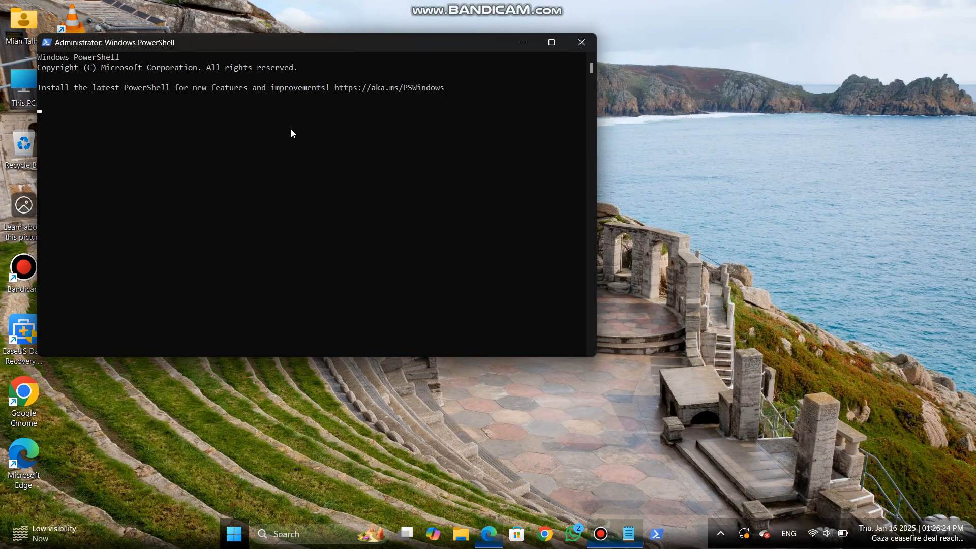
{"action": "left_click_drag", "start_coordinate": [337, 42], "coordinate": [482, 75]}
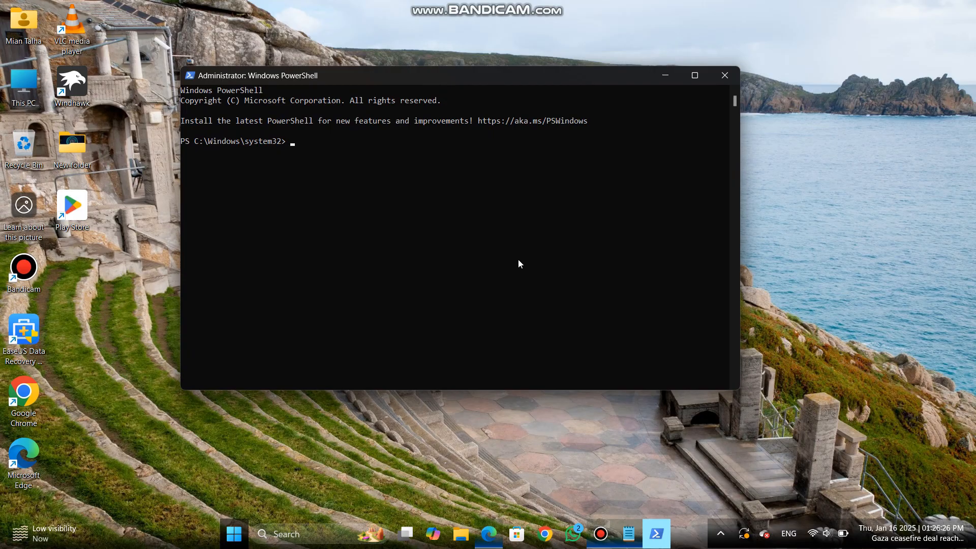
{"action": "left_click", "coordinate": [628, 534]}
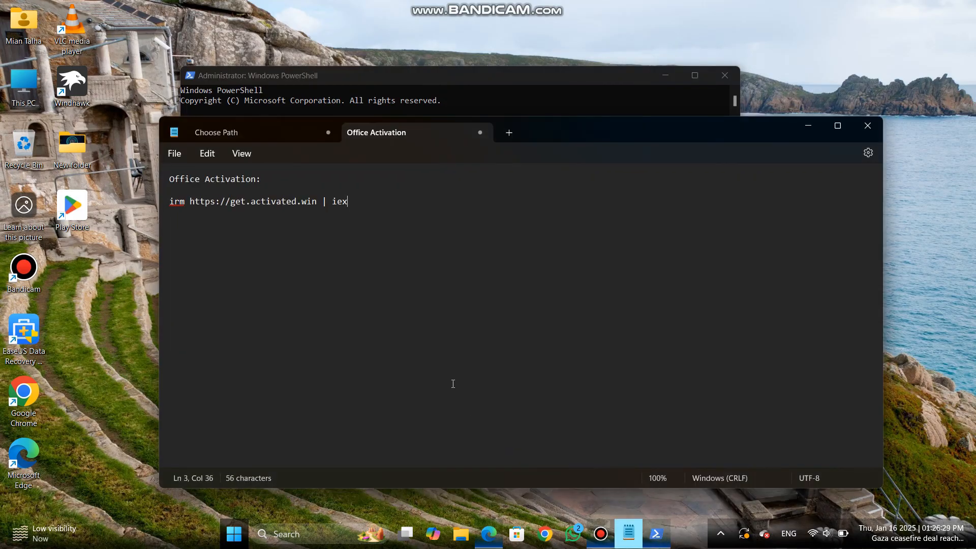
{"action": "left_click_drag", "start_coordinate": [349, 202], "coordinate": [162, 204]}
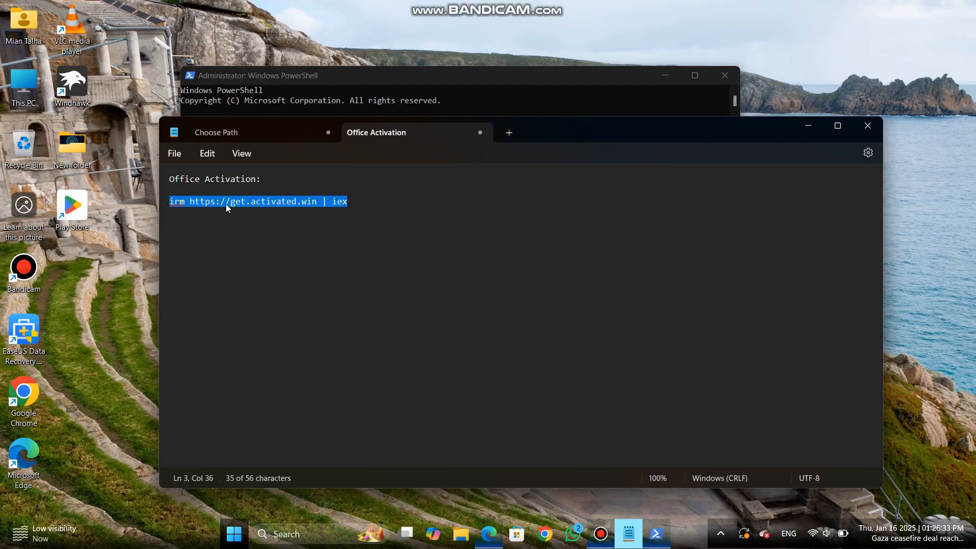
{"action": "right_click", "coordinate": [316, 201]}
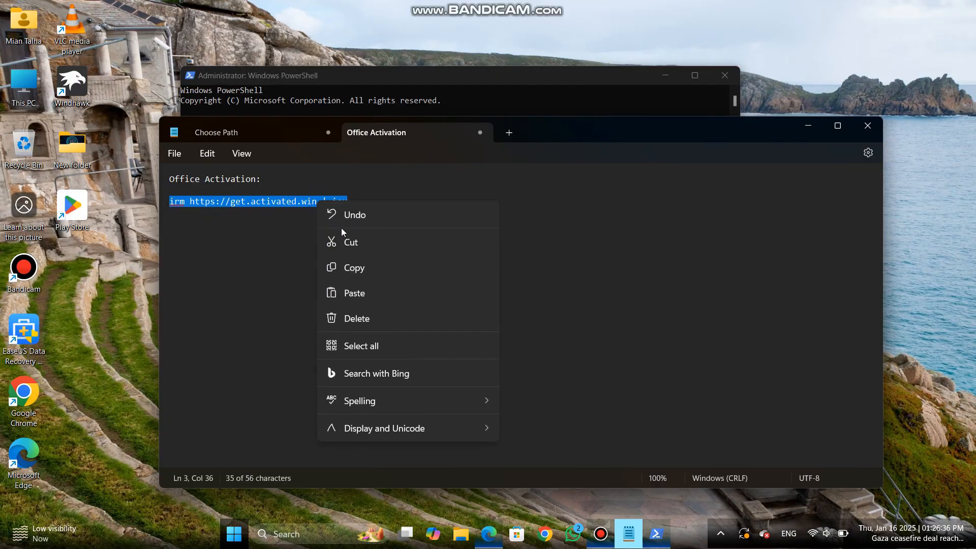
{"action": "left_click", "coordinate": [347, 264]}
{"action": "left_click", "coordinate": [471, 76]}
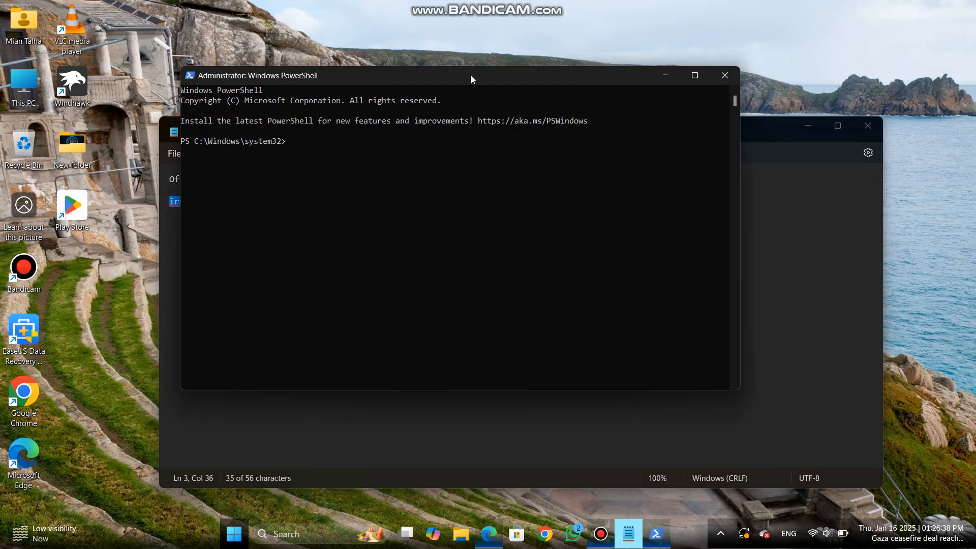
{"action": "right_click", "coordinate": [368, 143]}
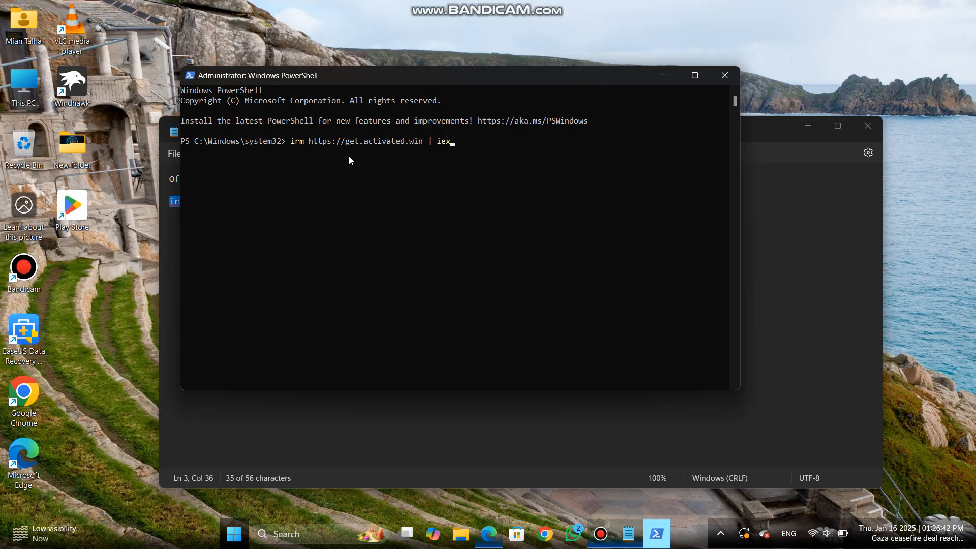
{"action": "key", "text": "Return"}
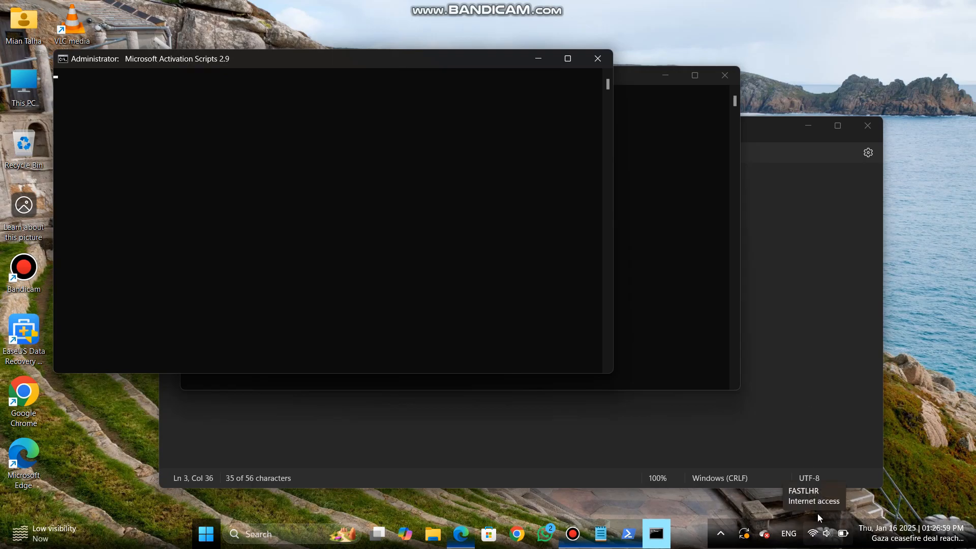
Choose the Ohook method in Microsoft Activation Scripts, run Install Ohook Office Activation, and return to the main list
{"action": "left_click_drag", "start_coordinate": [272, 59], "coordinate": [487, 91]}
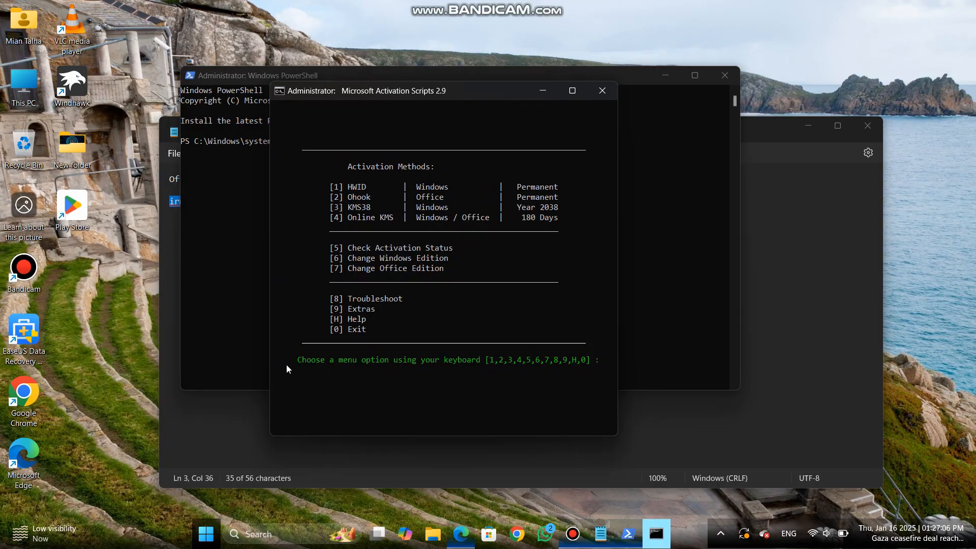
{"action": "key", "text": "2"}
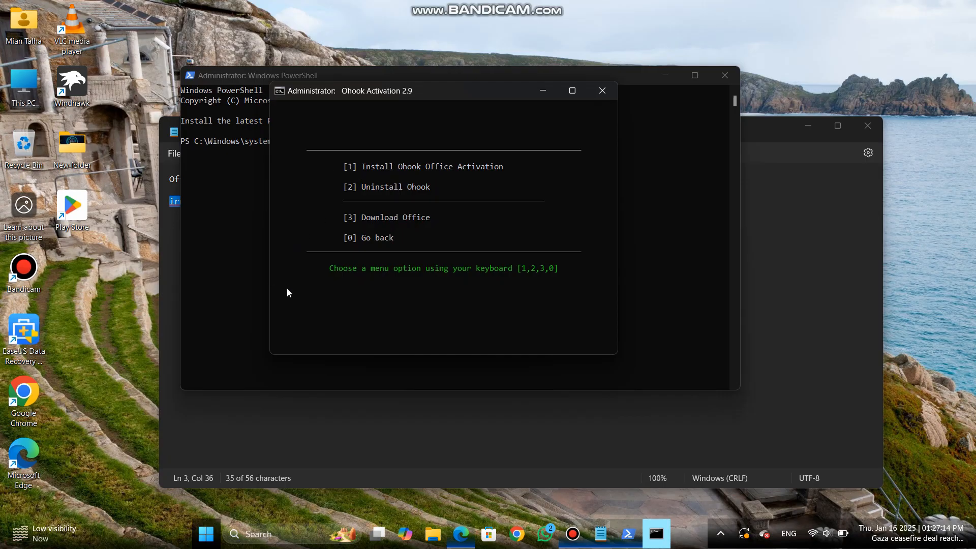
{"action": "key", "text": "1"}
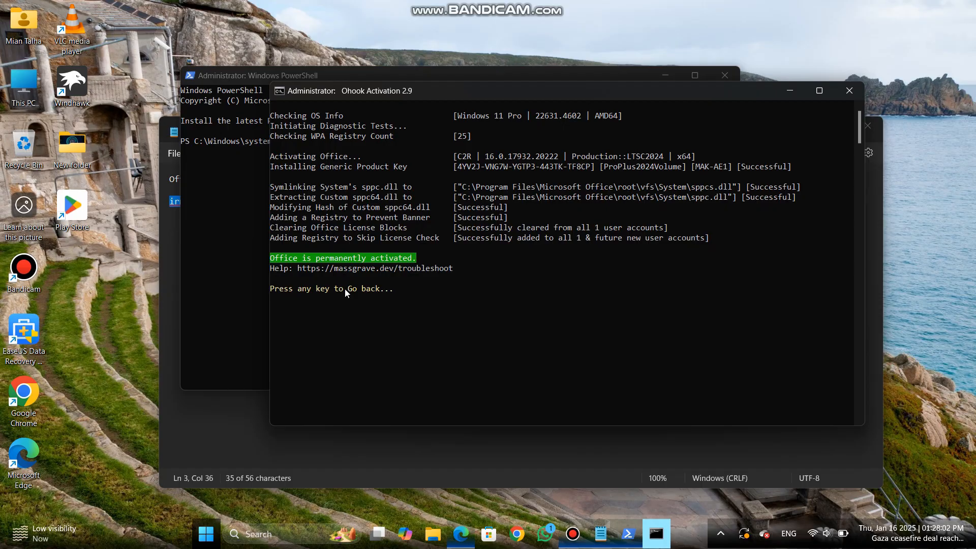
{"action": "key", "text": "Return"}
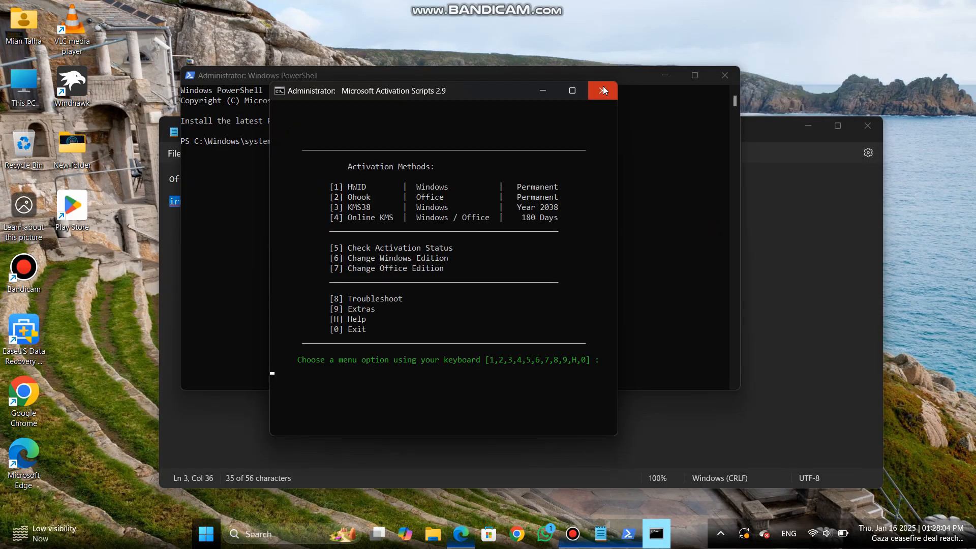
Close the Microsoft Activation Scripts, PowerShell and Notepad windows
{"action": "left_click", "coordinate": [603, 90]}
{"action": "left_click", "coordinate": [726, 77]}
{"action": "left_click", "coordinate": [868, 125]}
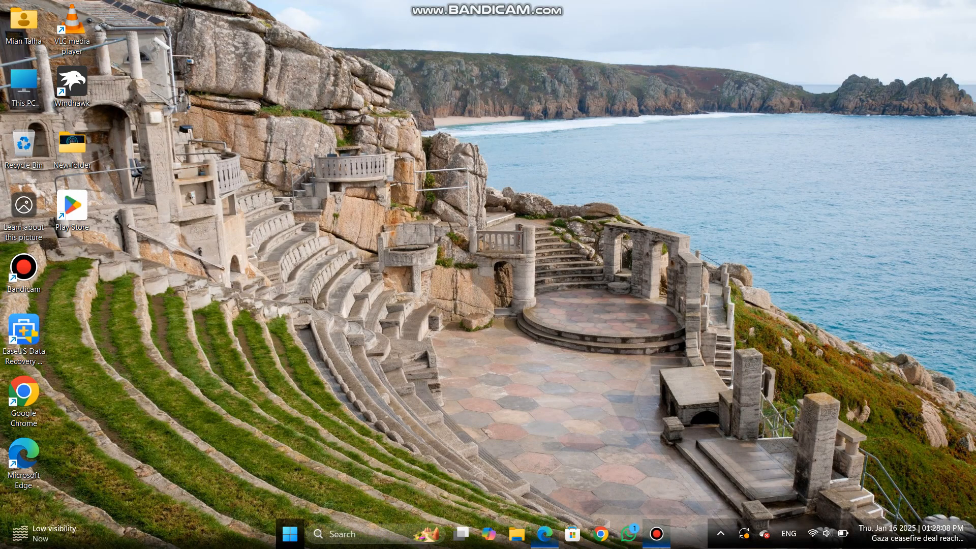
Open Word, accept the Office license agreement, check the product status on the Account page, and close Word
{"action": "left_click", "coordinate": [337, 539]}
{"action": "type", "text": "word"}
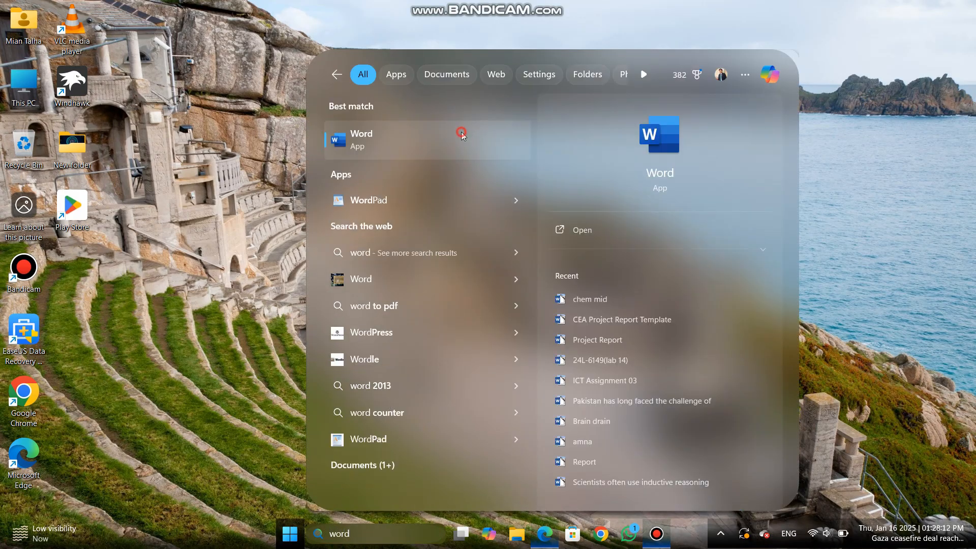
{"action": "left_click", "coordinate": [462, 134]}
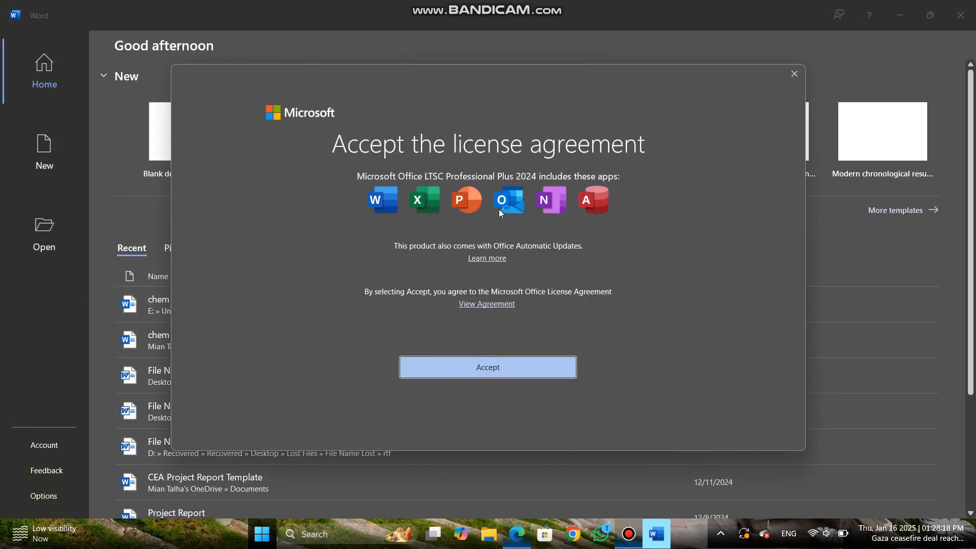
{"action": "left_click", "coordinate": [500, 367]}
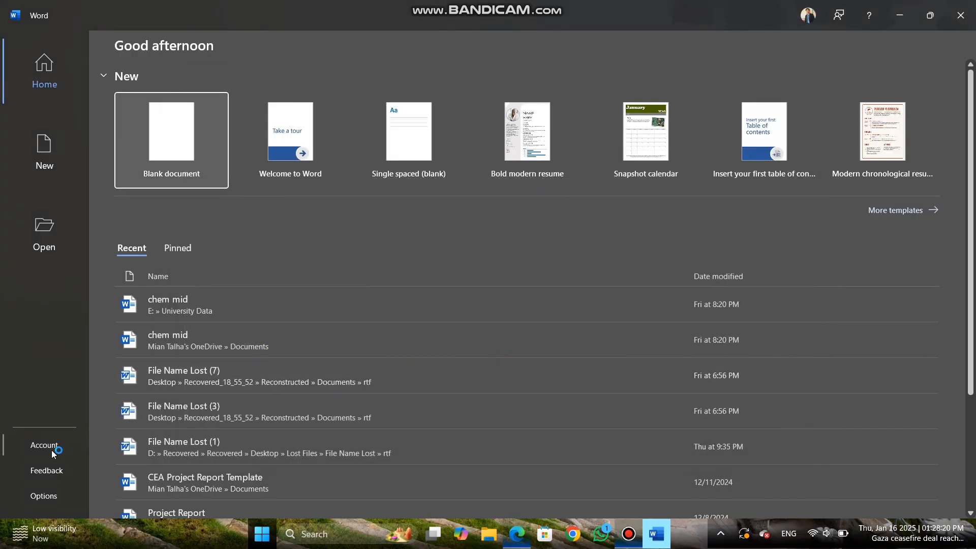
{"action": "left_click", "coordinate": [50, 451]}
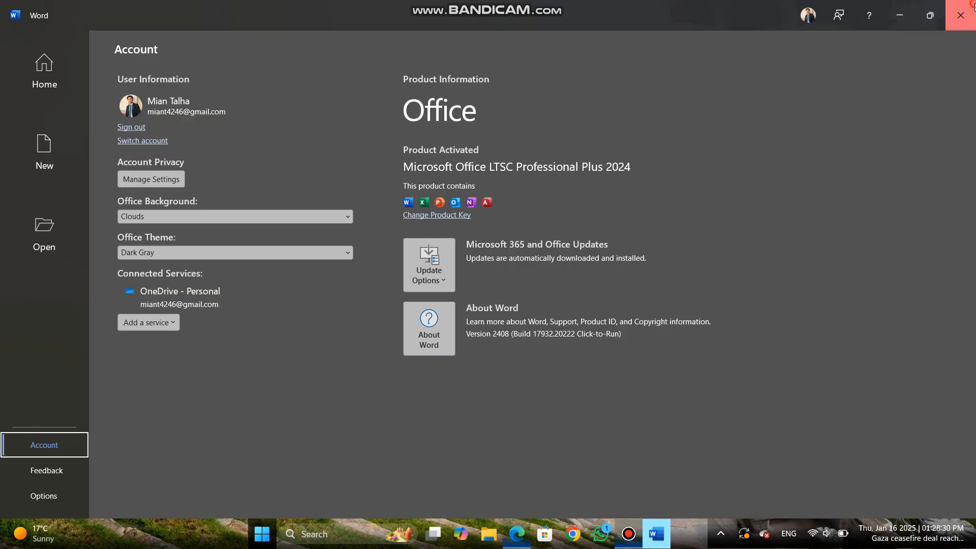
{"action": "left_click", "coordinate": [974, 7]}
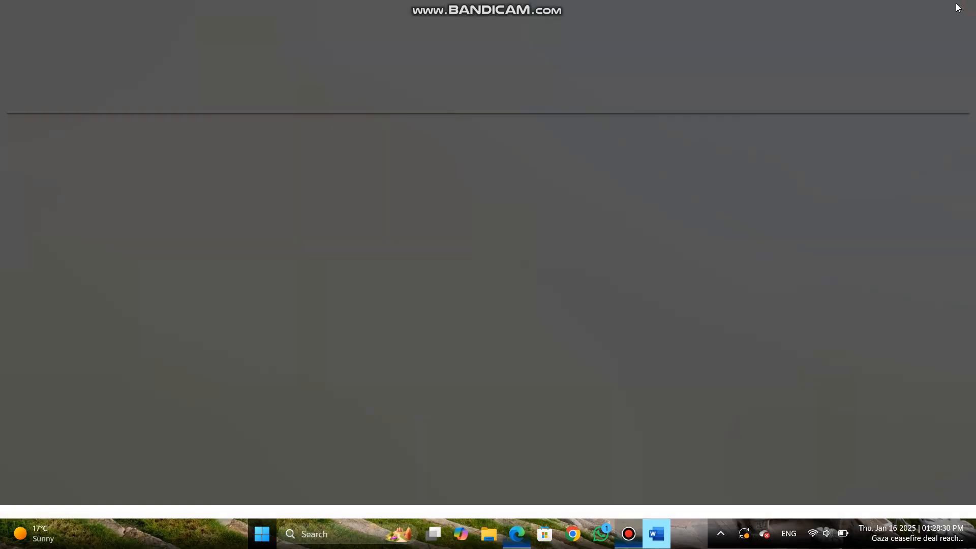